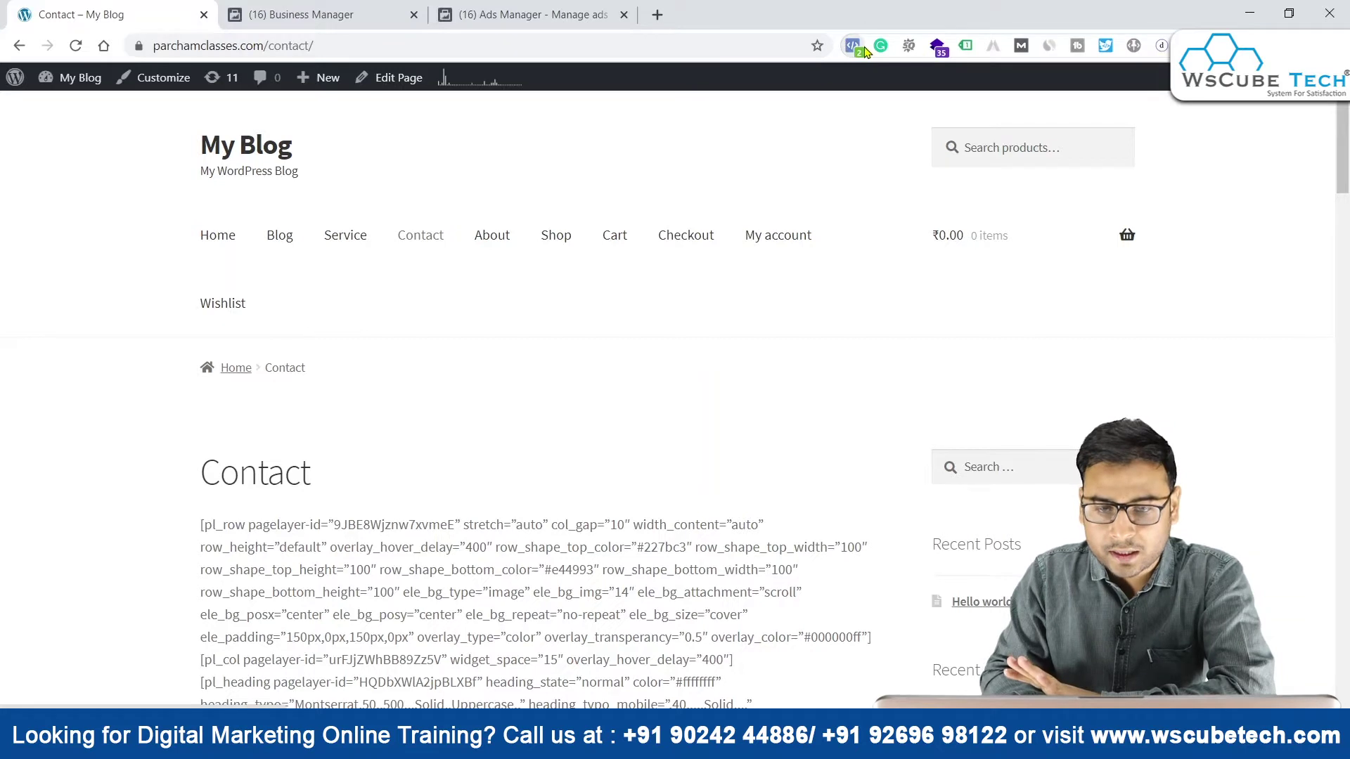
Step: Inspect the contact page's pixel with Facebook Pixel Helper and switch to Ads Manager
click(855, 48)
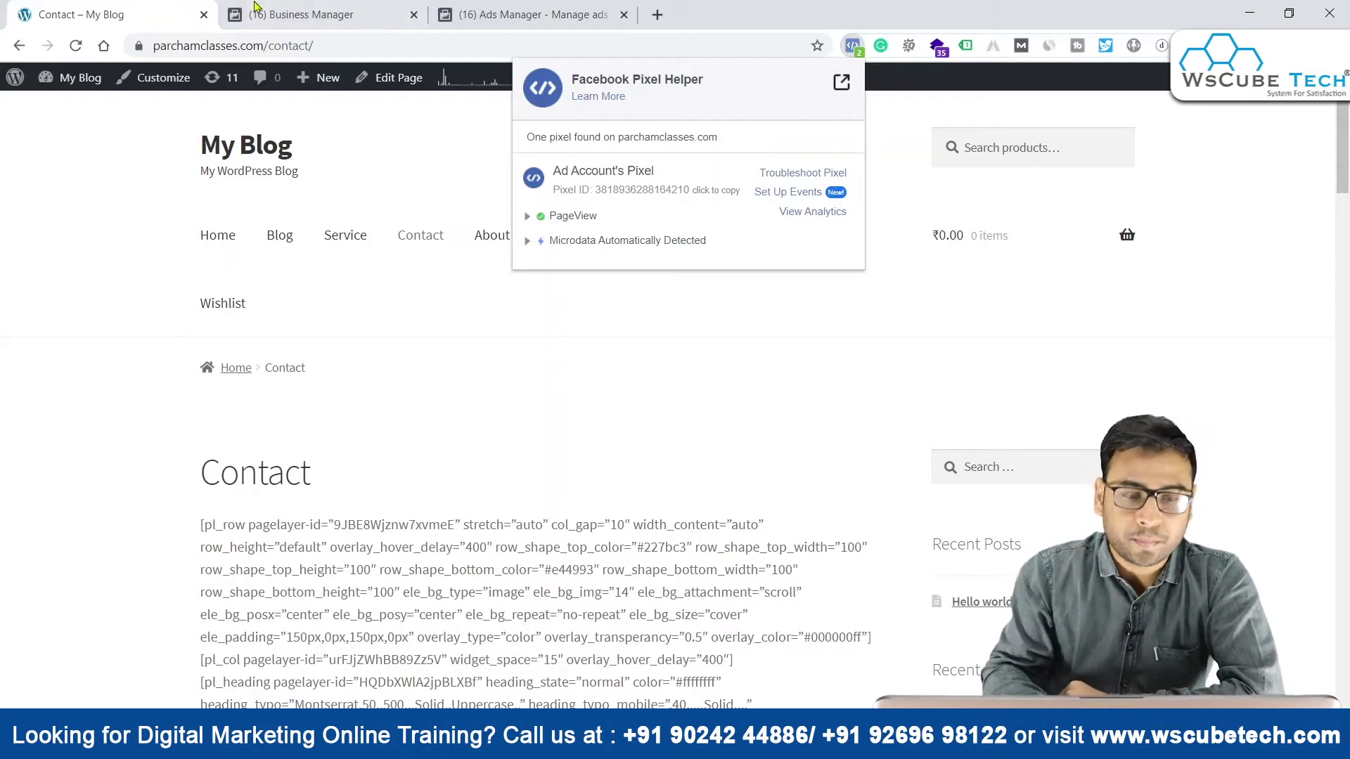
click(364, 10)
click(517, 8)
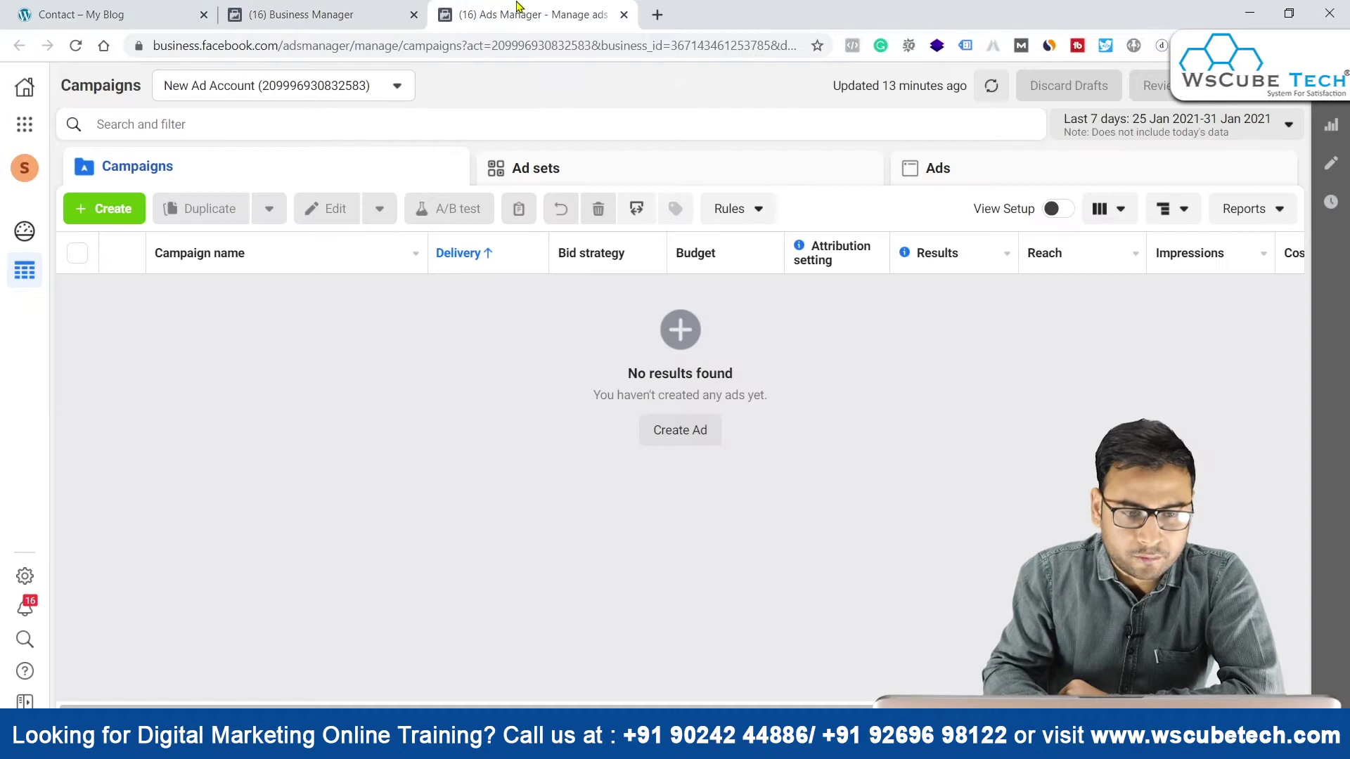
click(24, 125)
click(341, 189)
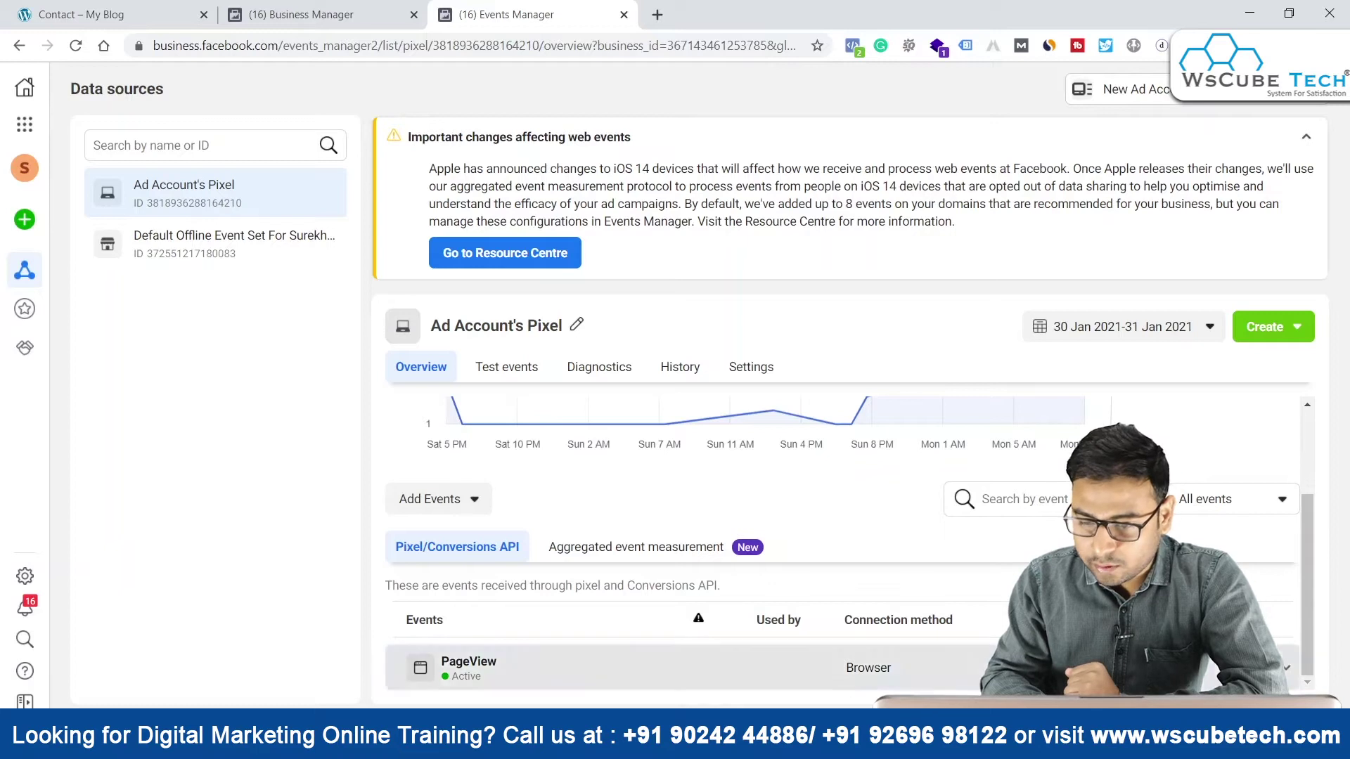
click(914, 668)
scroll(844, 548, down, 3)
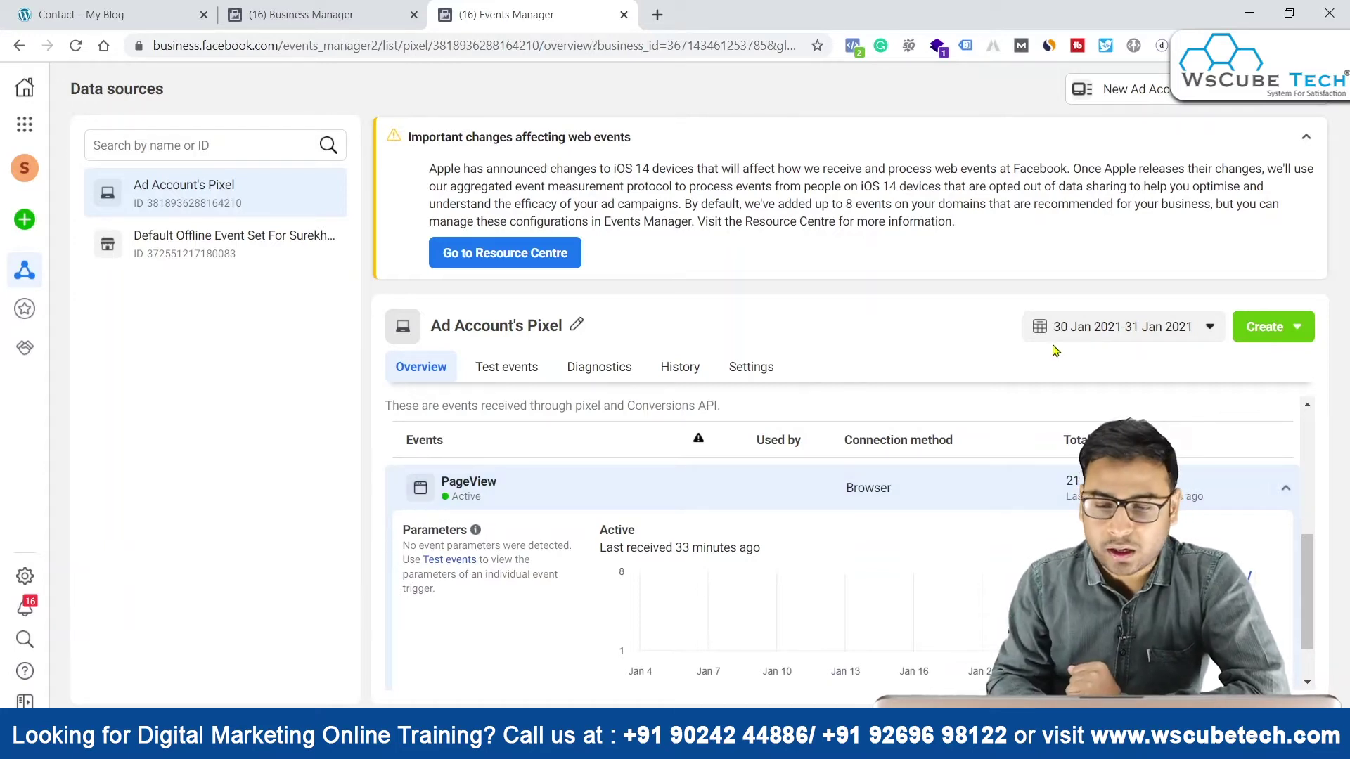
scroll(1224, 549, down, 1)
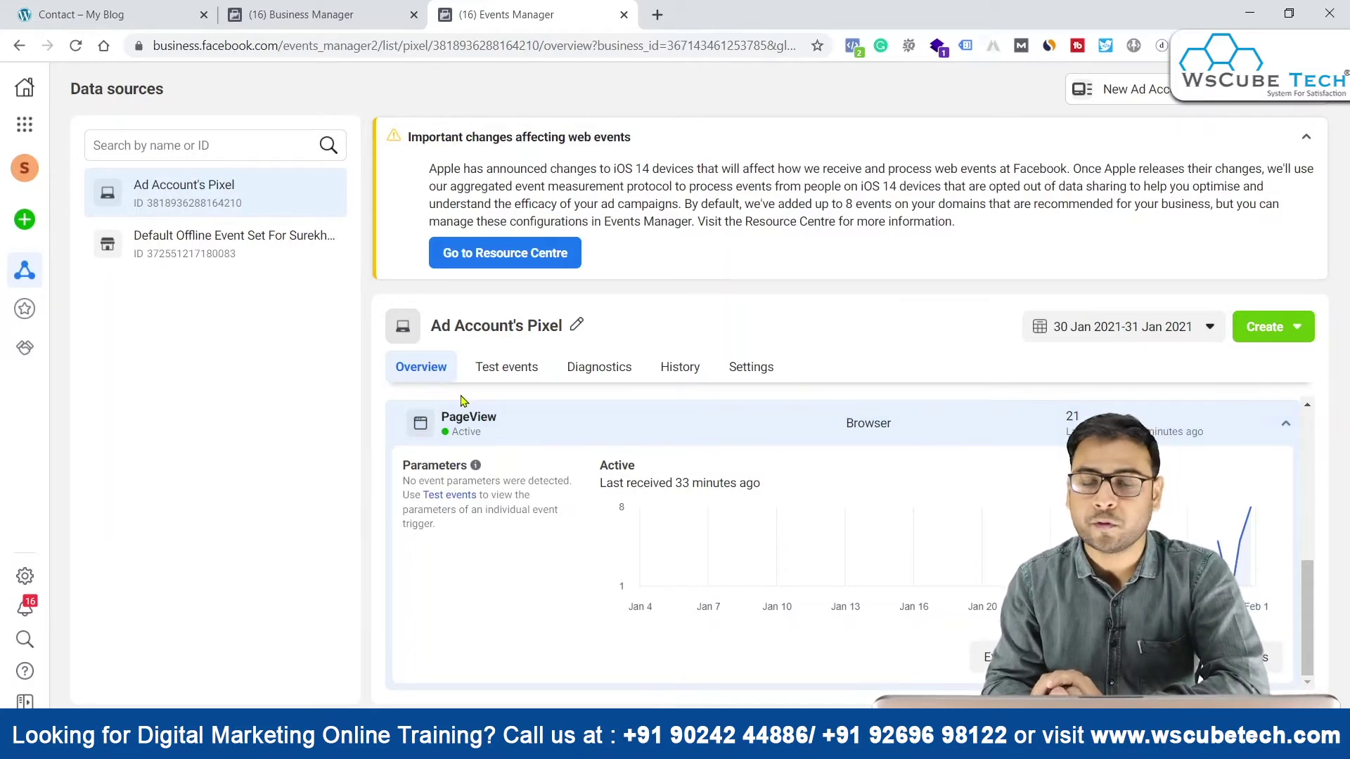
Step: Switch to Notepad and add the lines "contact page" and "pixel - page view" below the heading
key(alt+Tab)
key(Return)
key(Return)
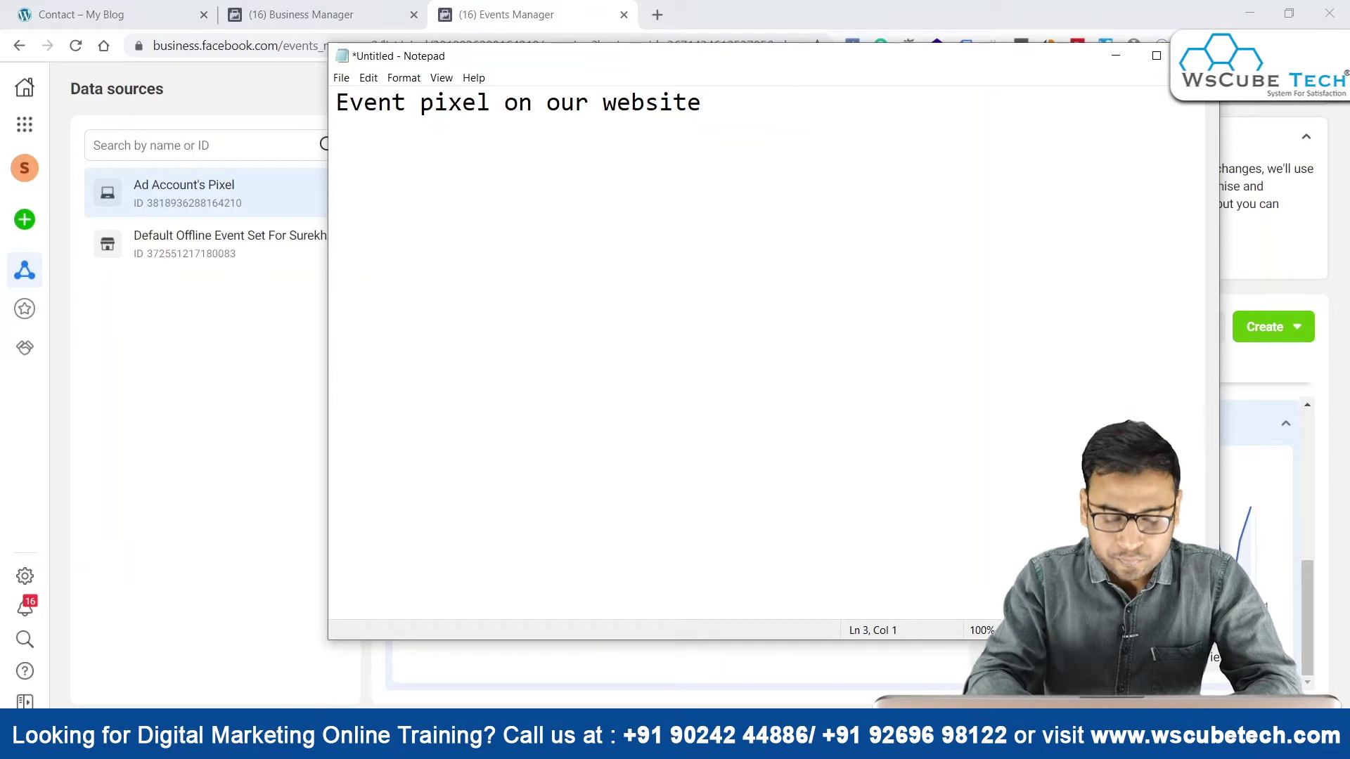
key(Return)
key(Return)
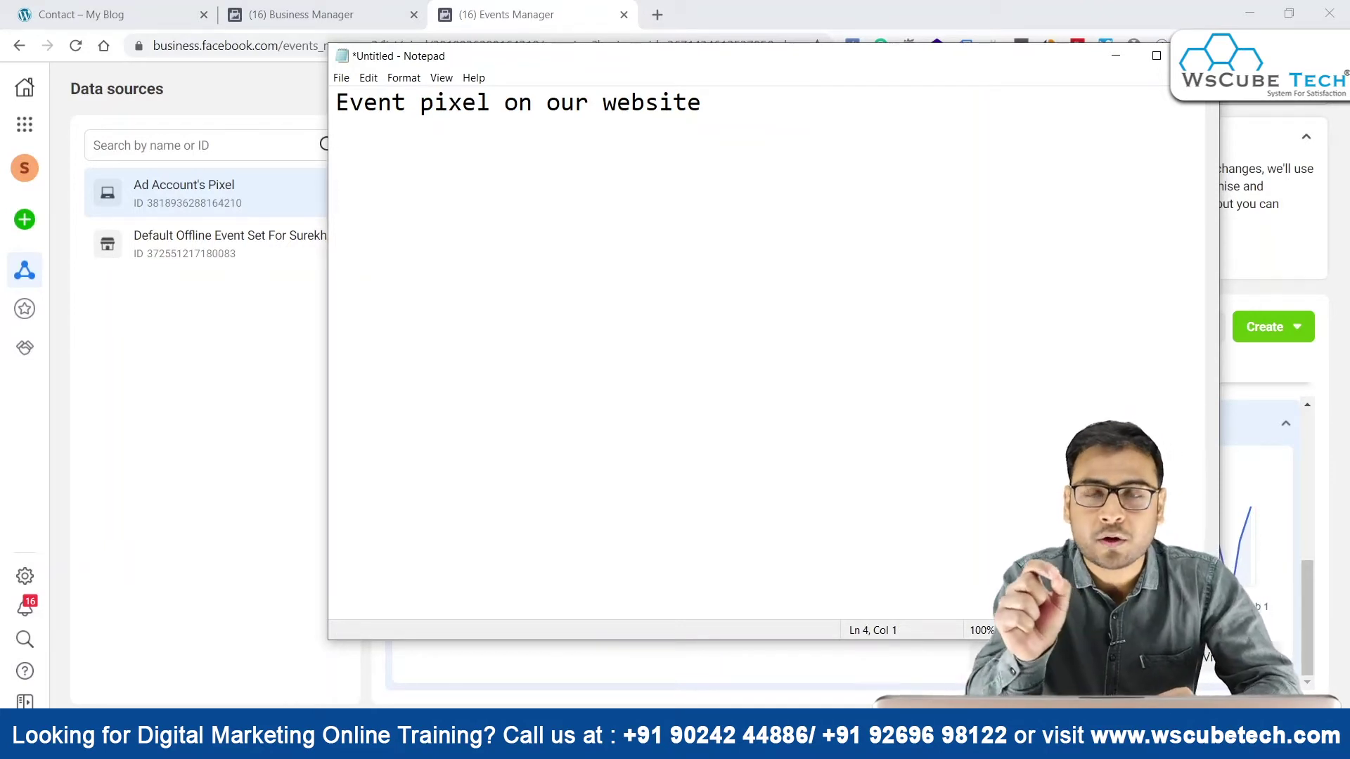
text(cont)
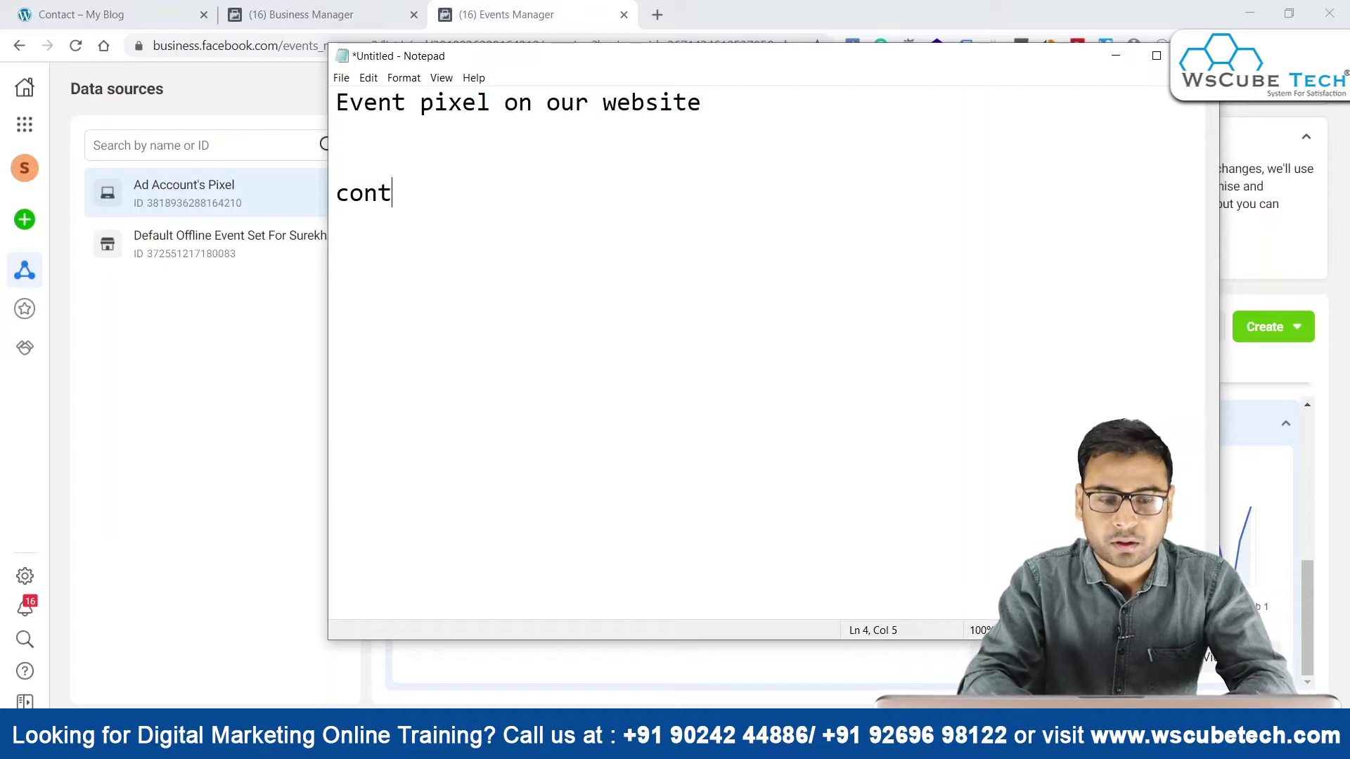
text(act page)
key(Return)
key(Return)
text(pixel - )
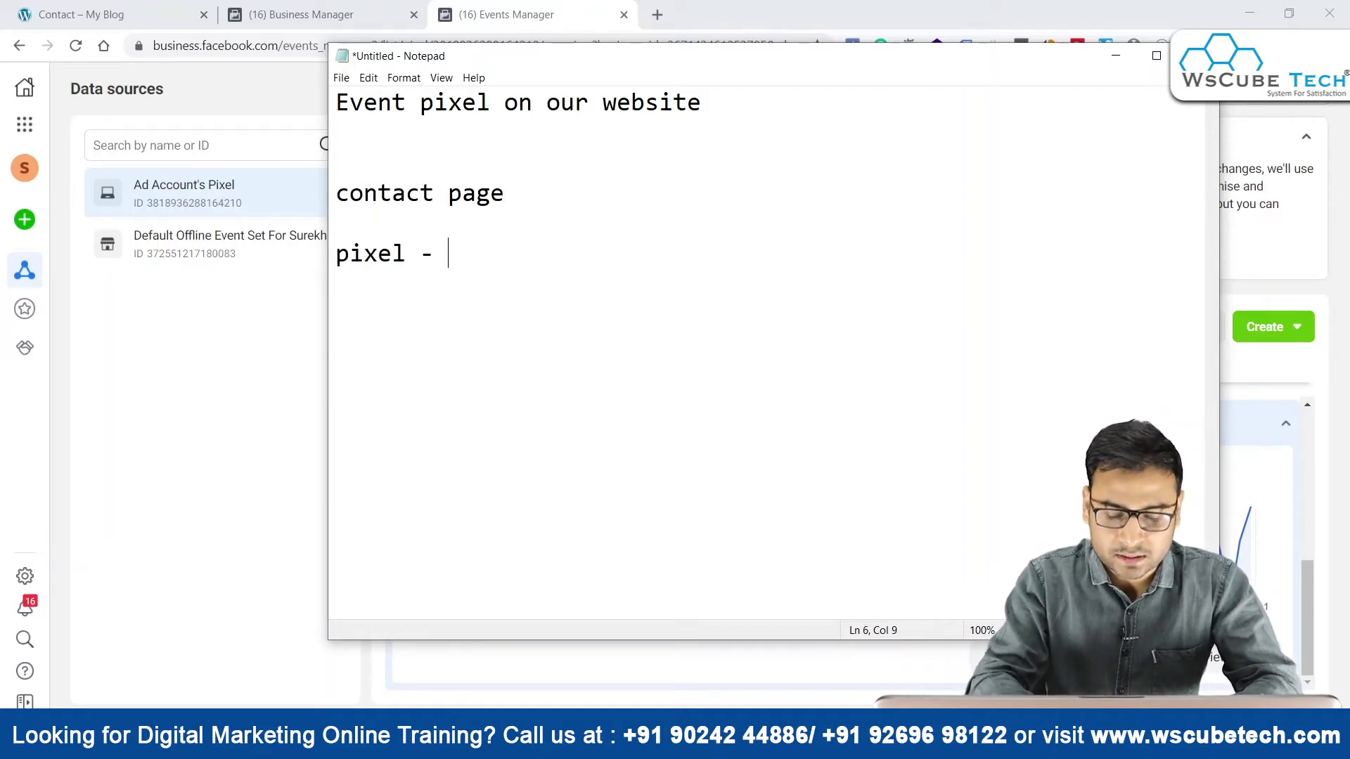
text(page view)
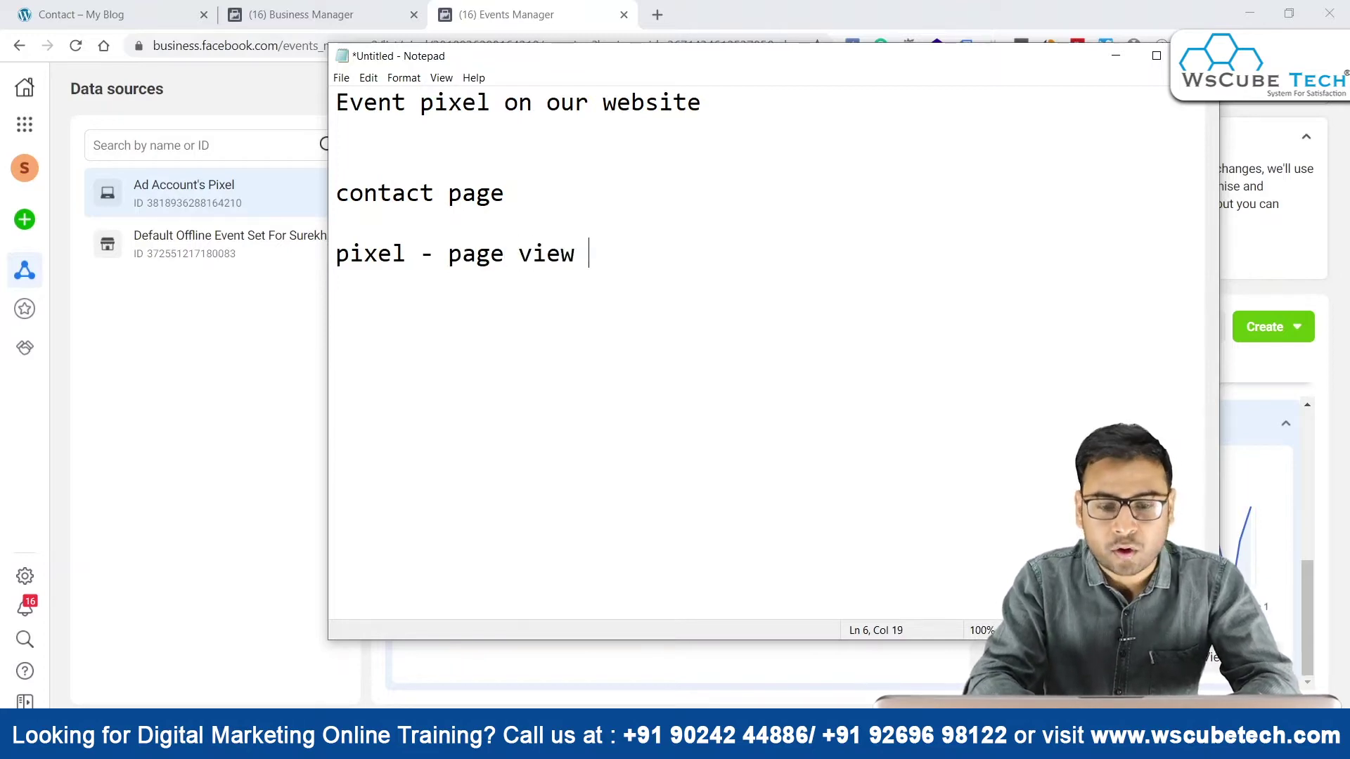
Step: Add an indented "- Purchase" line under "page view" in the notes and minimise Notepad
key(Return)
key(Tab)
key(BackSpace)
text(-)
key(Left)
key(Right)
text(Purchase)
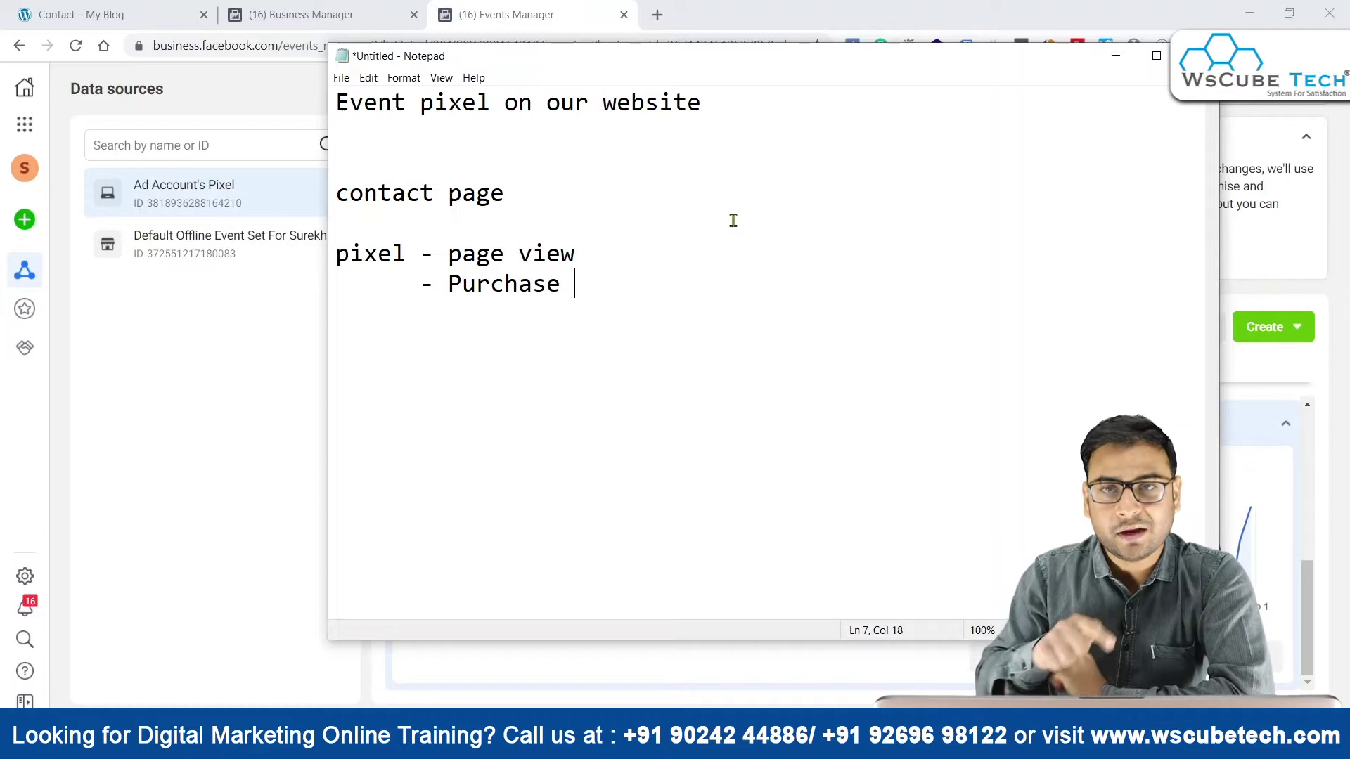
click(1116, 56)
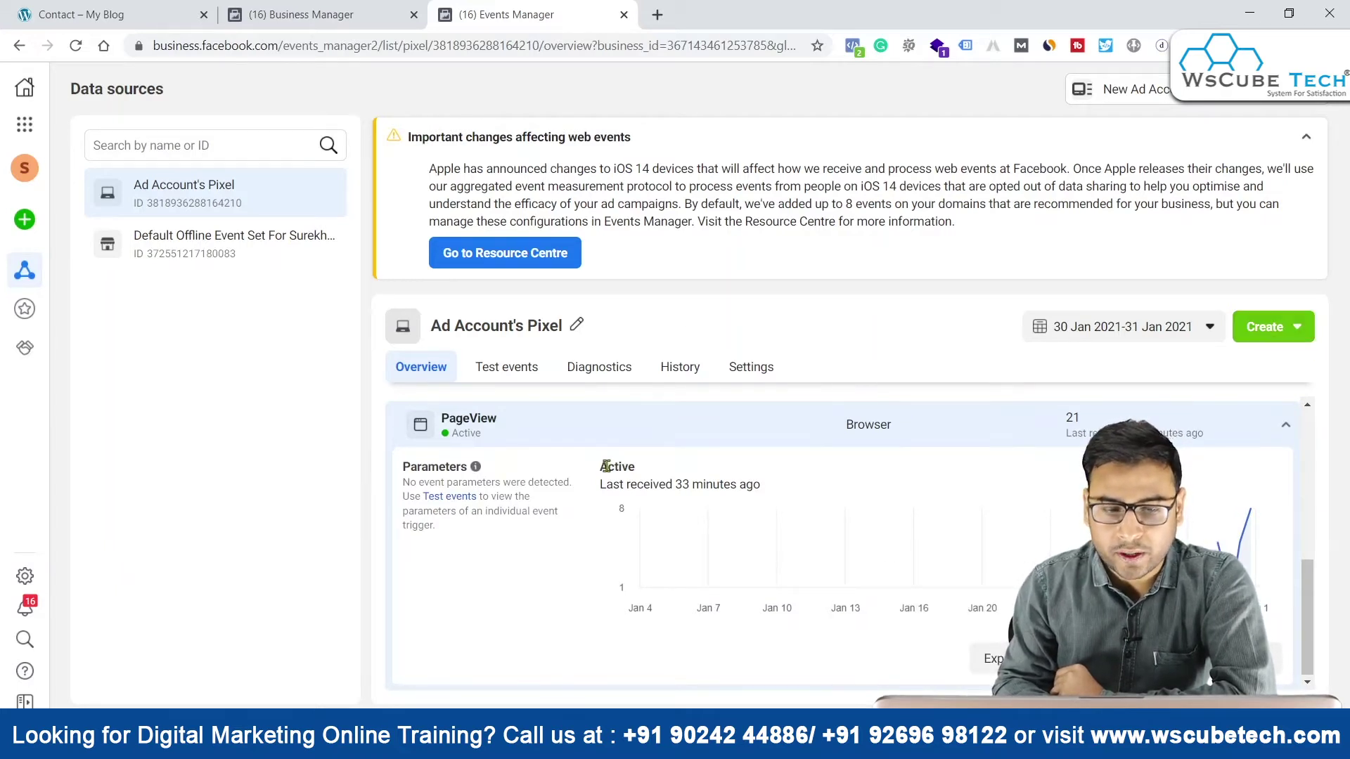
Step: Start adding events from the pixel in Events Manager and open the guide for installing events using code
scroll(464, 450, up, 4)
scroll(563, 506, down, 1)
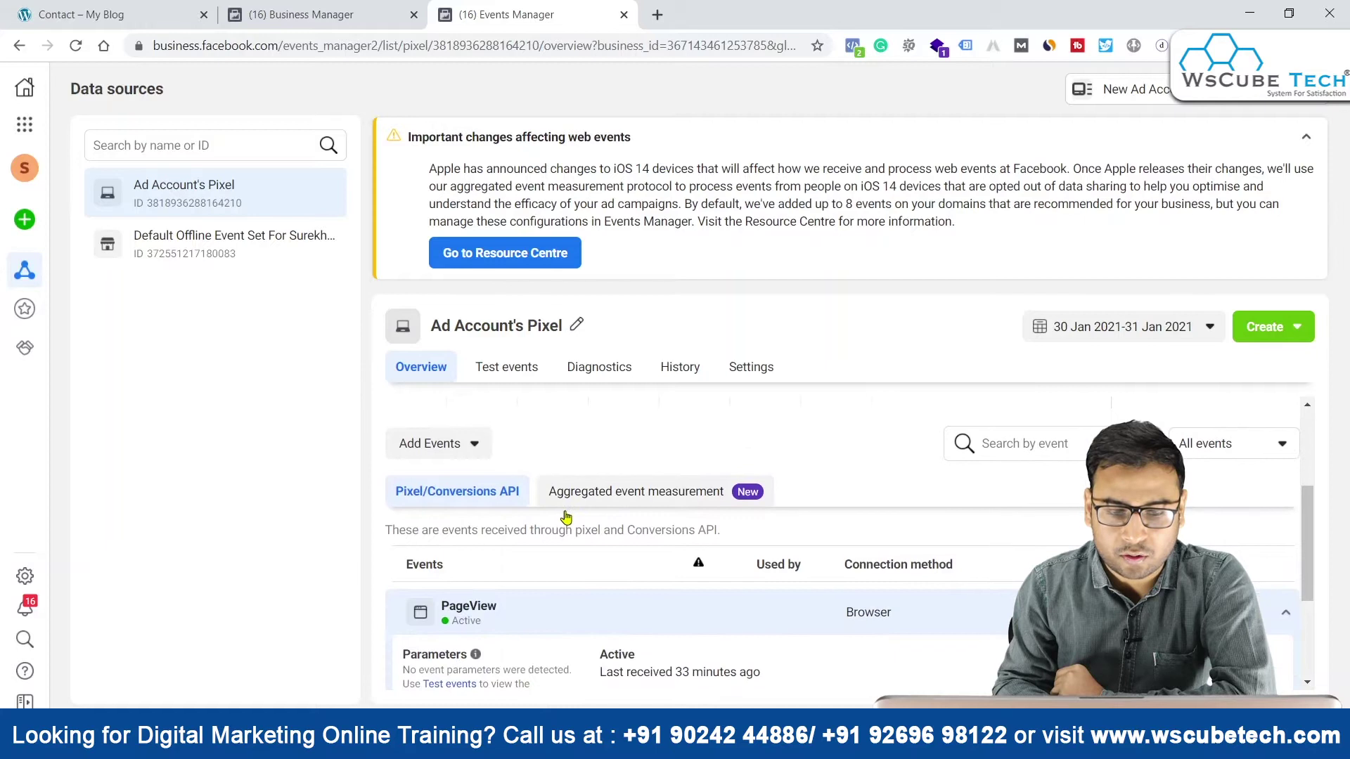
click(435, 497)
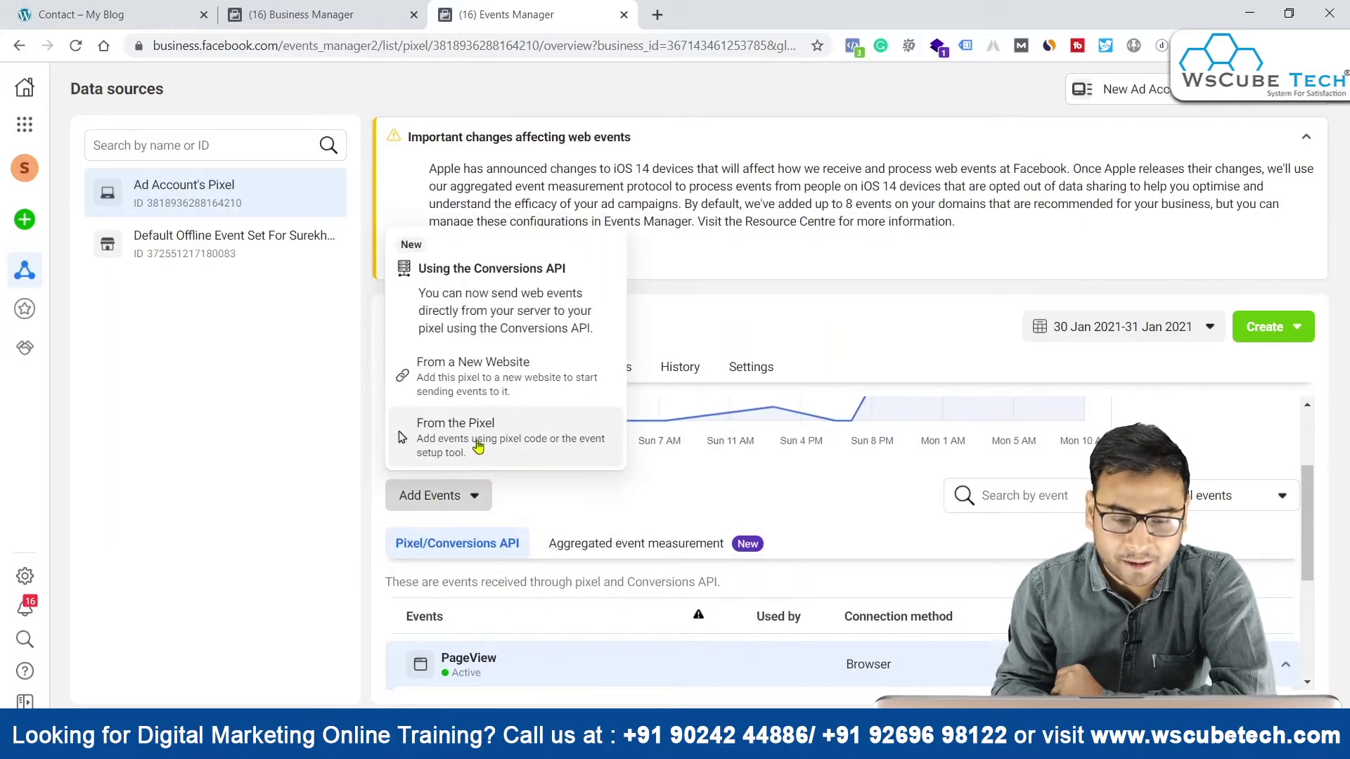
click(450, 442)
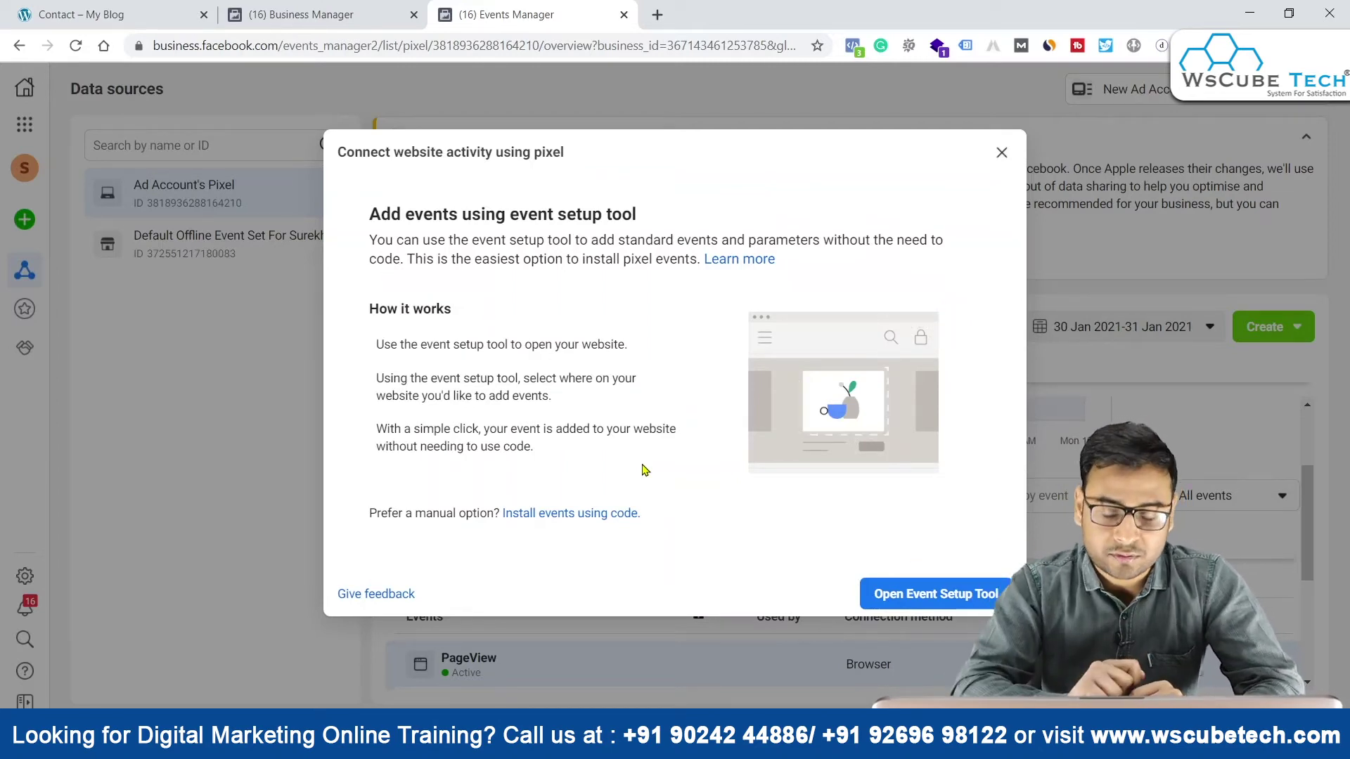
click(534, 516)
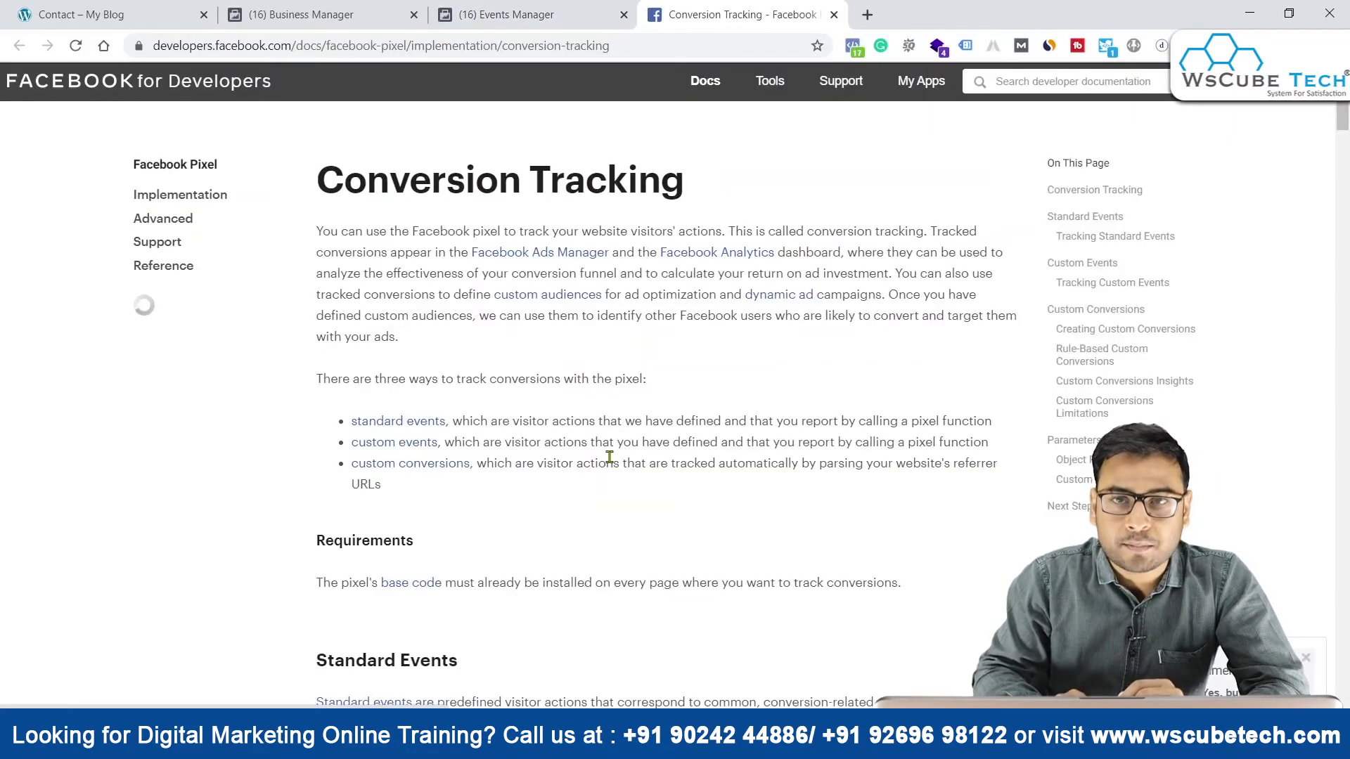
Step: Examine the standard event tracking section of the Conversion Tracking guide, especially the Purchase script for a confirmation page
scroll(610, 457, down, 10)
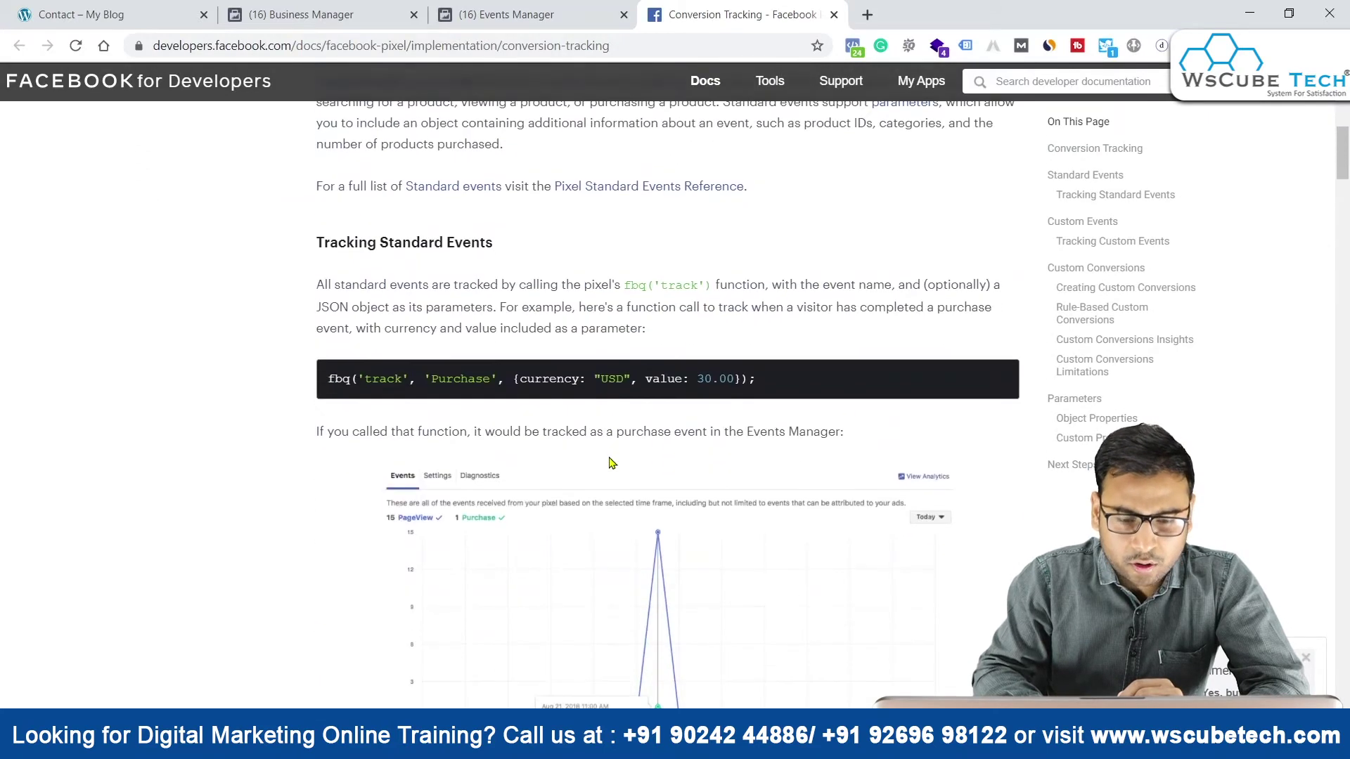
scroll(609, 462, down, 1)
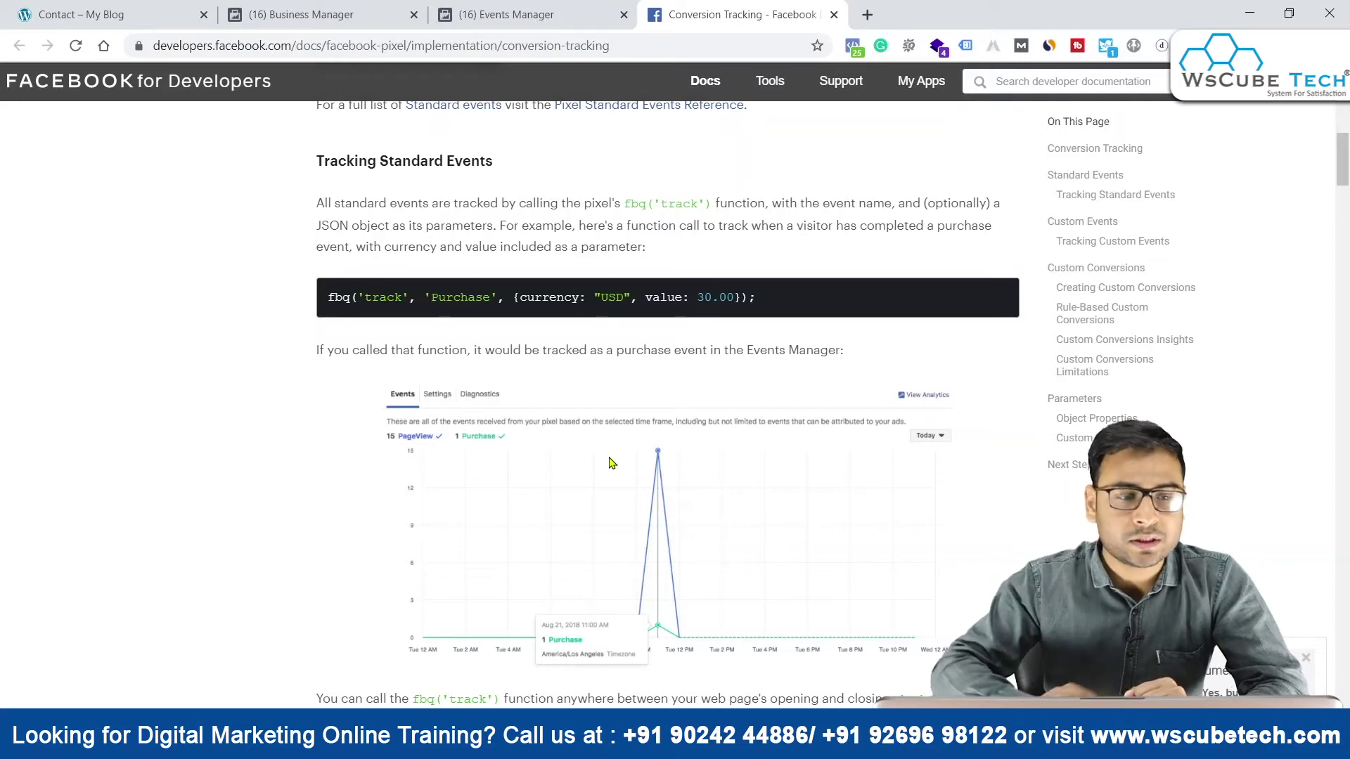
click(102, 10)
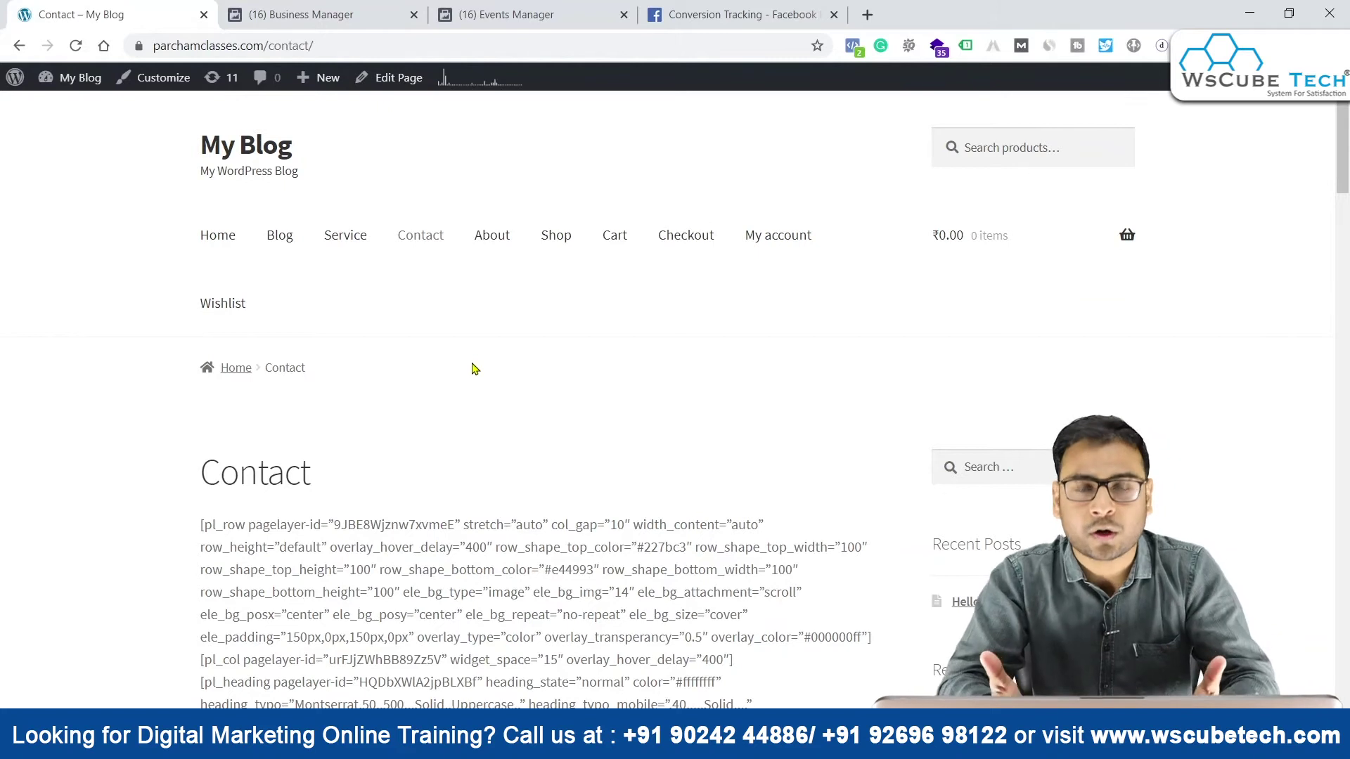
click(773, 12)
scroll(692, 475, down, 5)
scroll(692, 475, down, 2)
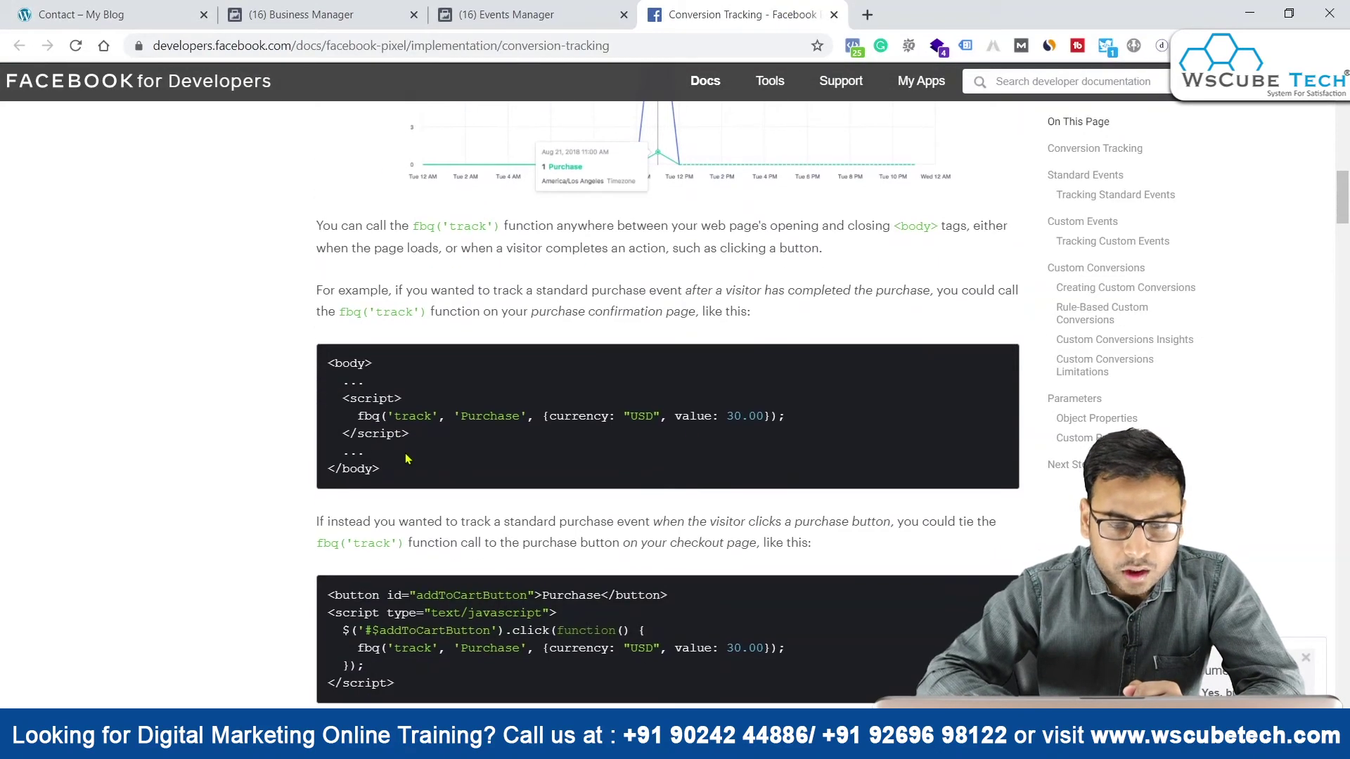
drag(340, 395, 450, 446)
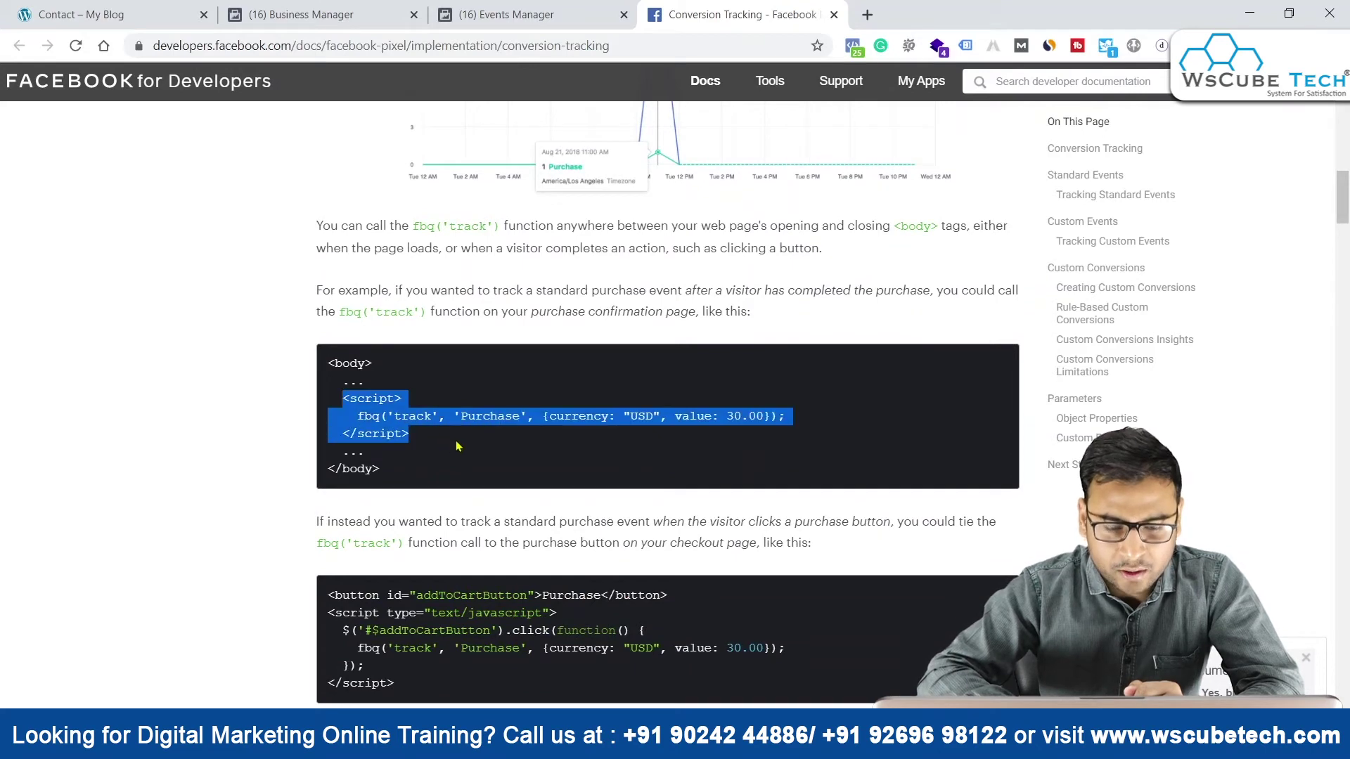
click(458, 448)
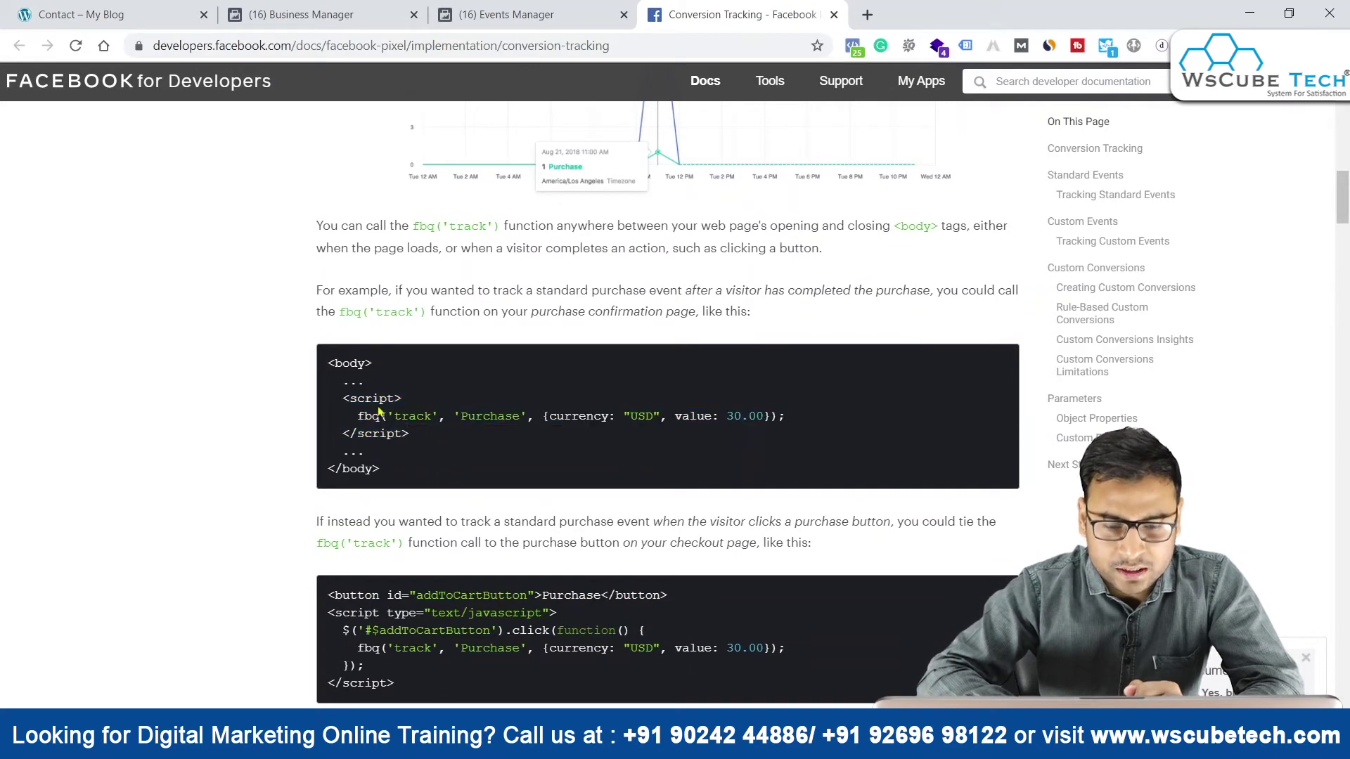
double_click(475, 418)
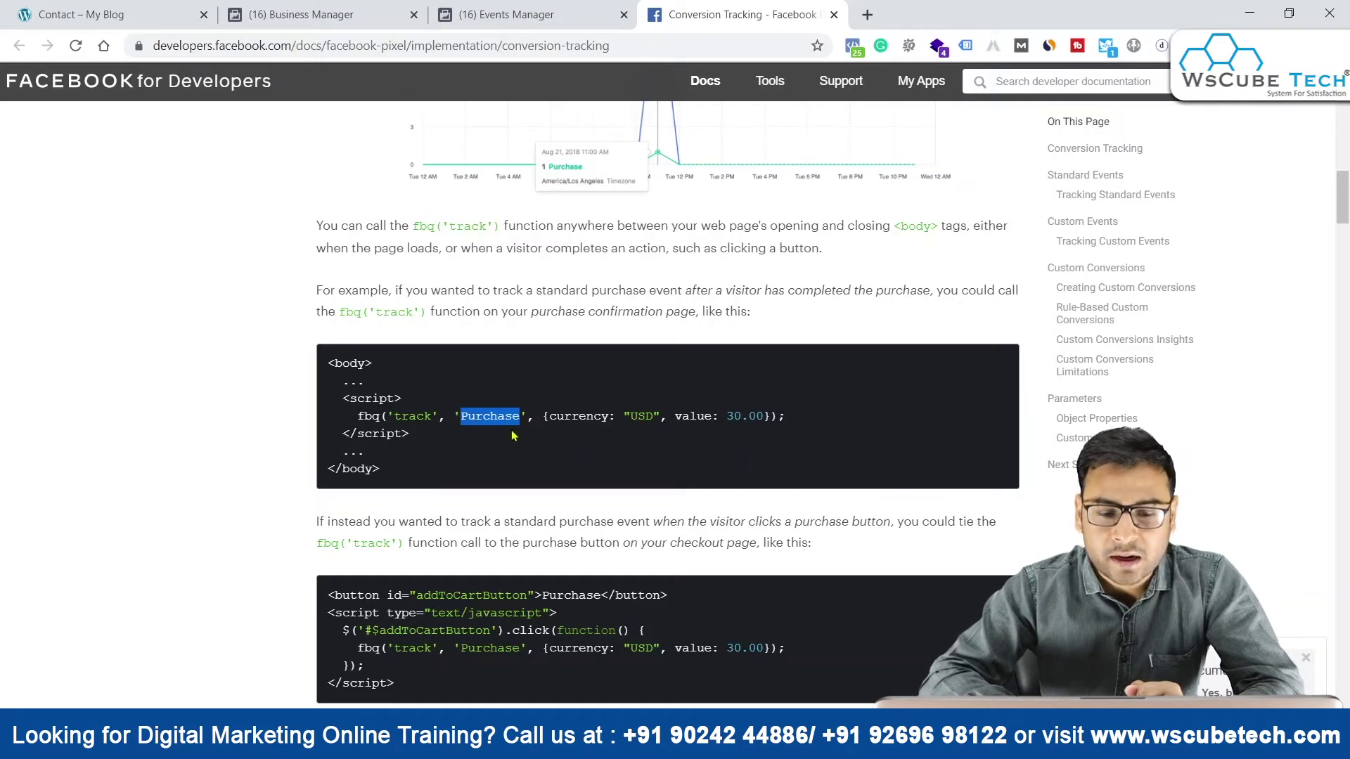
drag(336, 397, 437, 410)
click(468, 473)
Step: Replace all the Notepad notes with the Purchase event code block, from <body> to </body>, copied from the Conversion Tracking guide
key(alt+Tab)
key(ctrl+a)
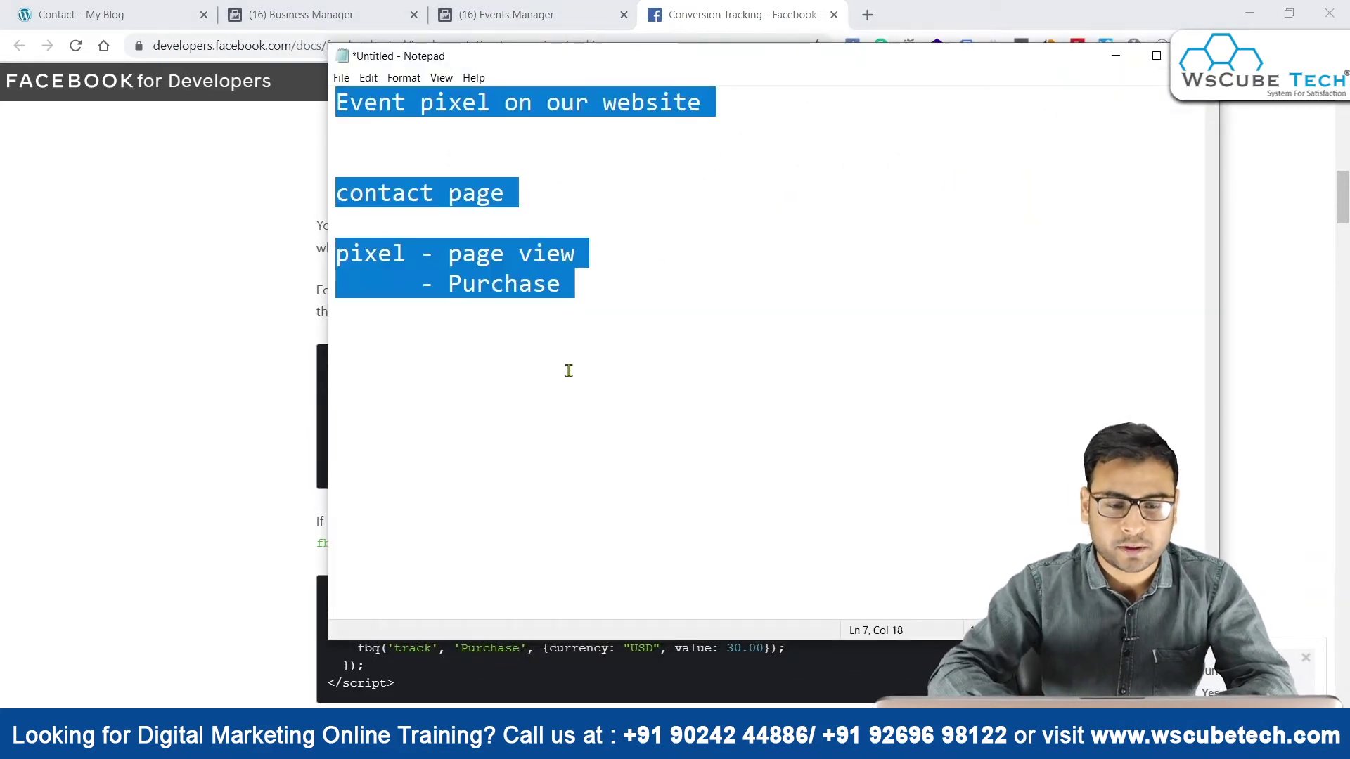
key(Delete)
key(alt+Tab)
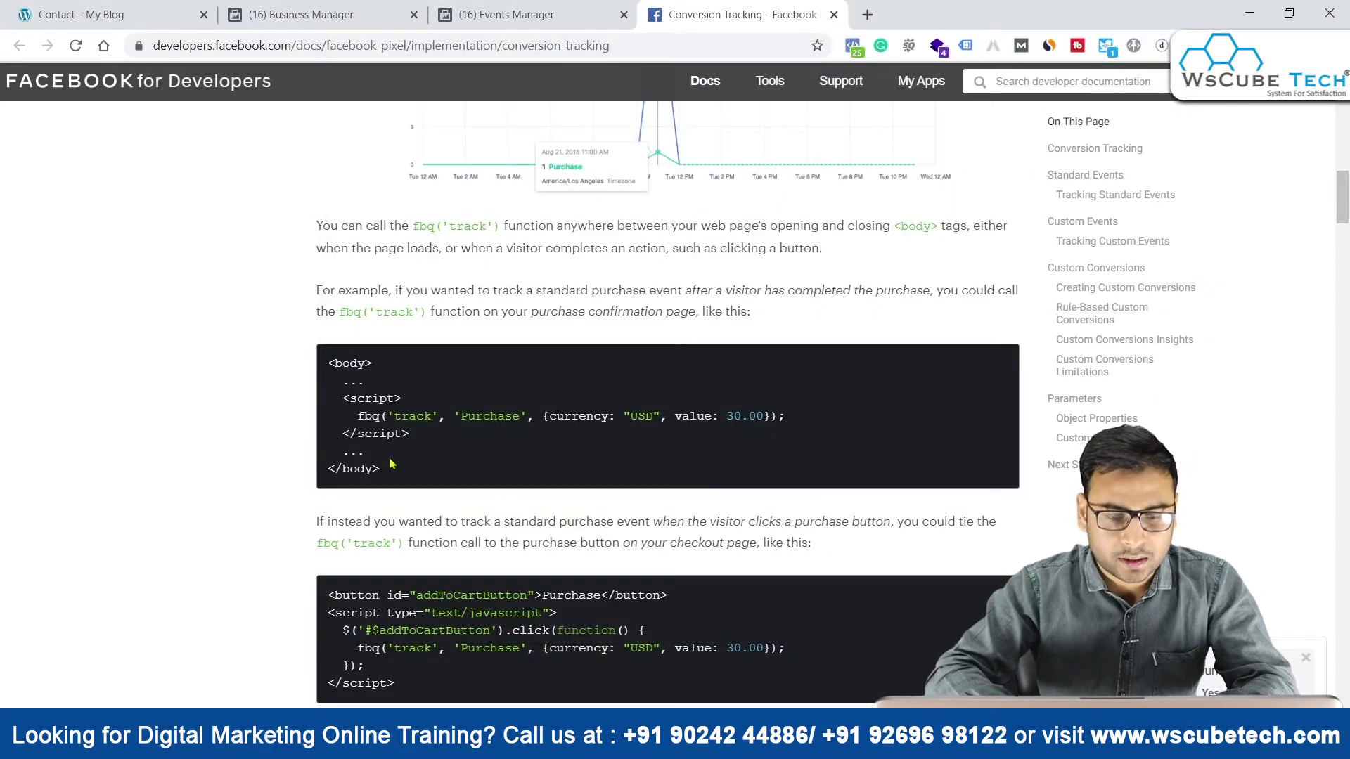
drag(385, 469, 317, 362)
key(ctrl+c)
key(alt+Tab)
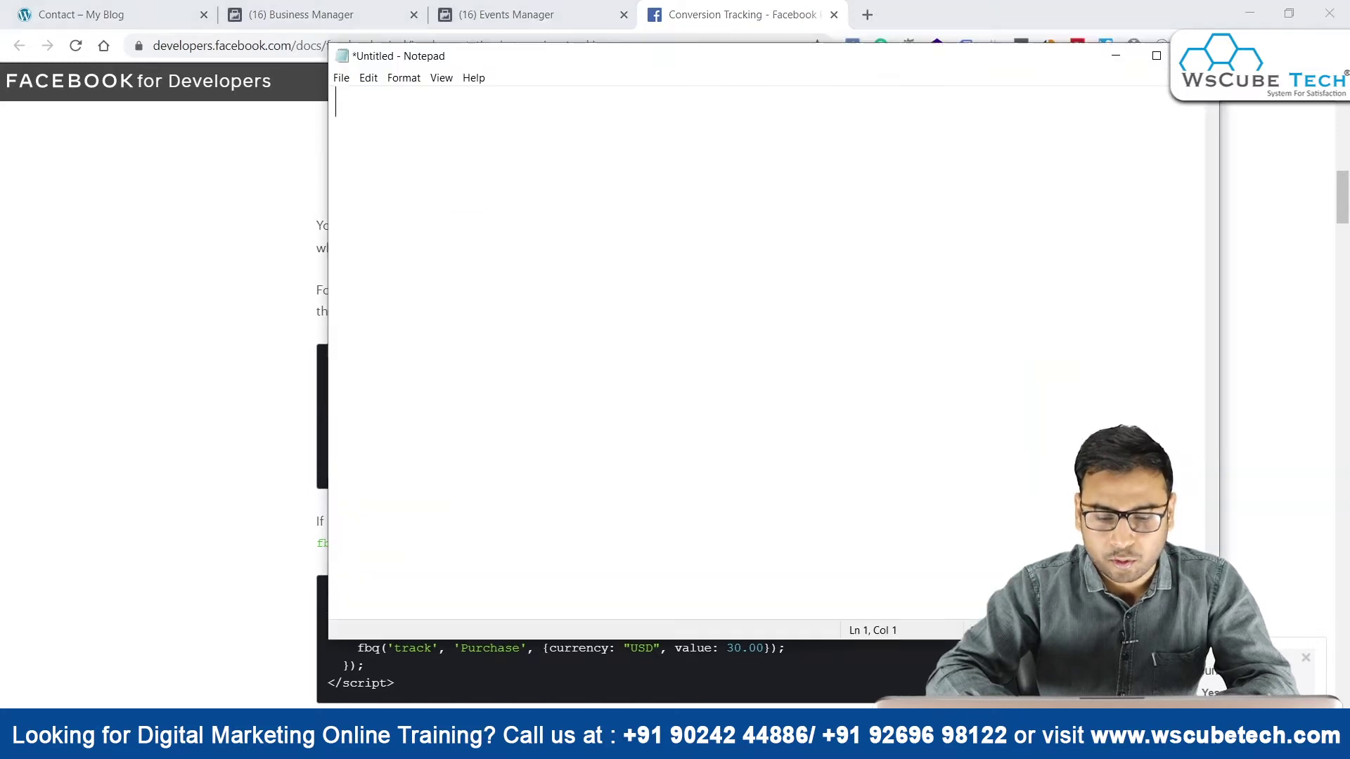
key(ctrl+v)
Step: Remove the opening and closing body tags and the "..." lines around the script in Notepad
drag(404, 134, 312, 107)
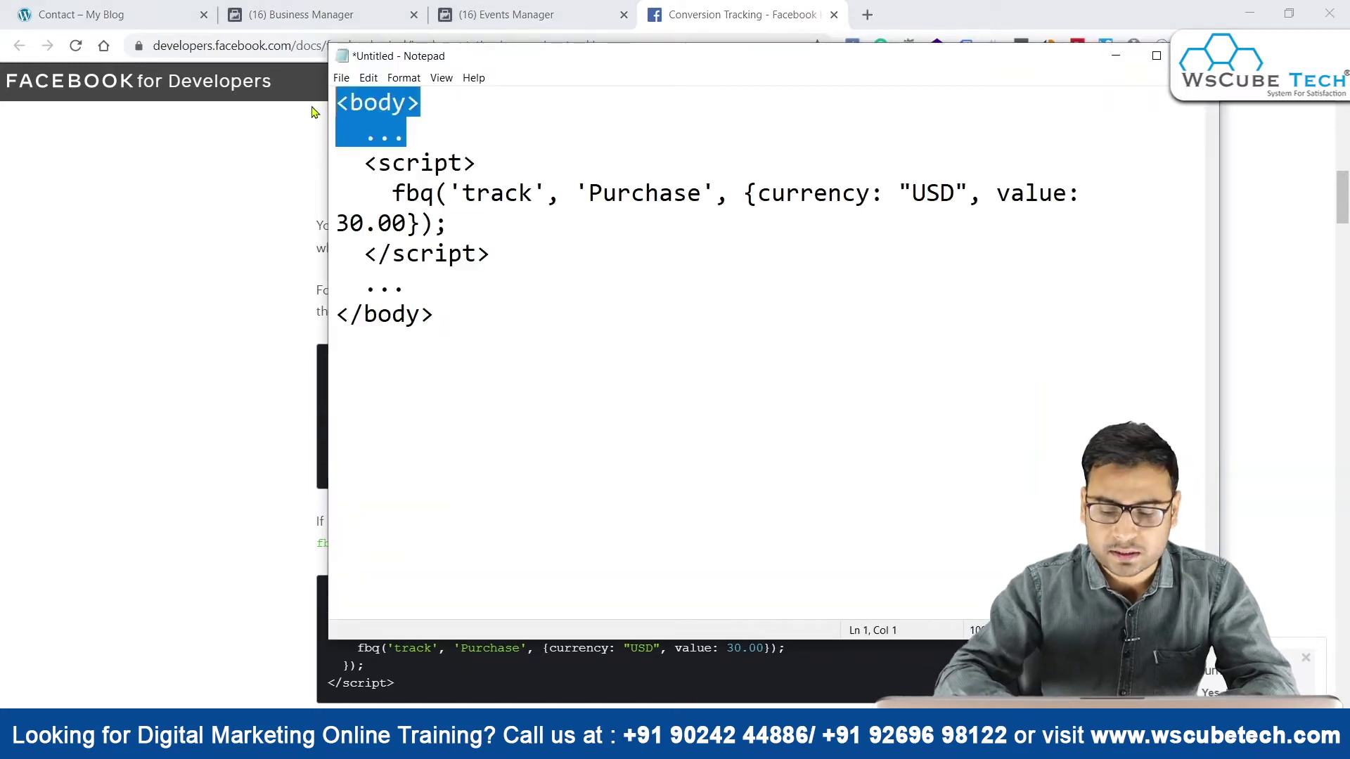
key(BackSpace)
key(shift+Down)
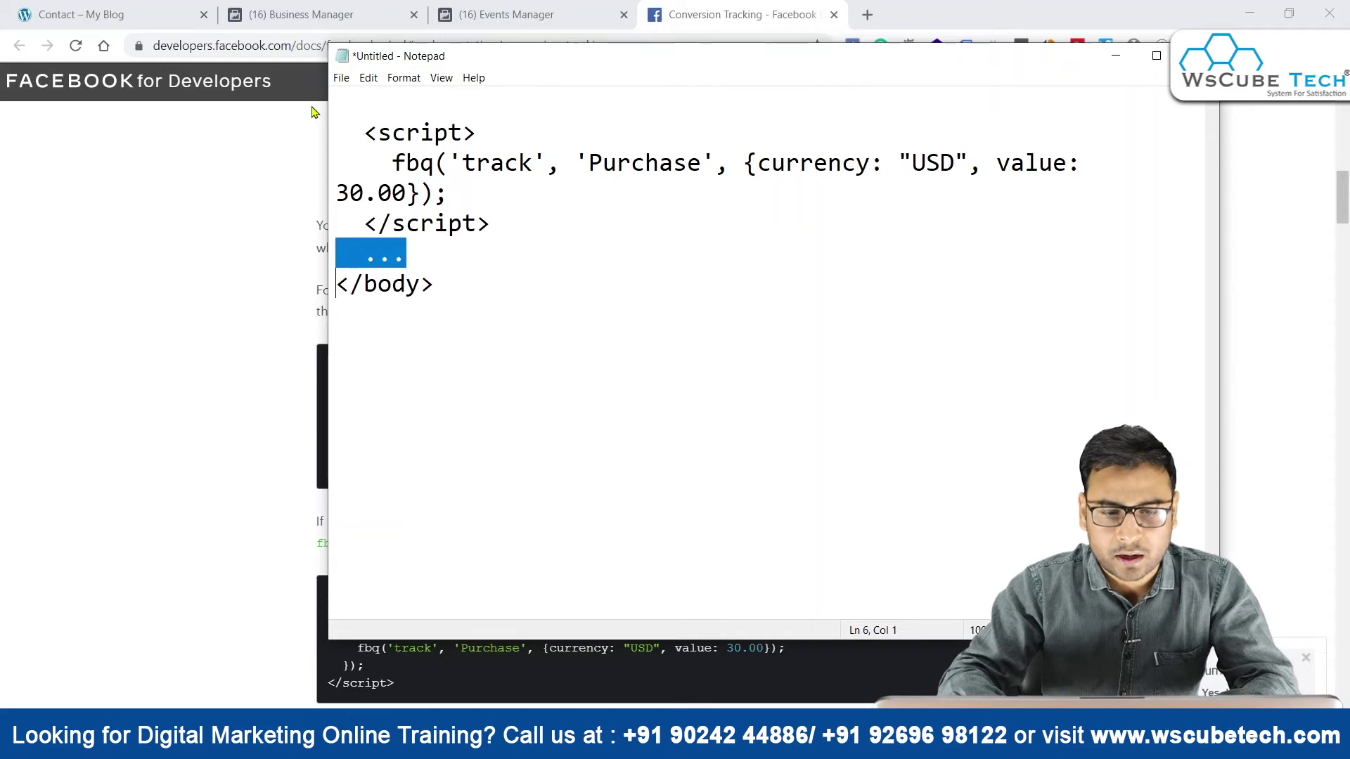
key(shift+Right)
key(shift+Right)
key(shift+Right)
key(shift+Right)
key(shift+Right)
key(shift+Right)
key(shift+Right)
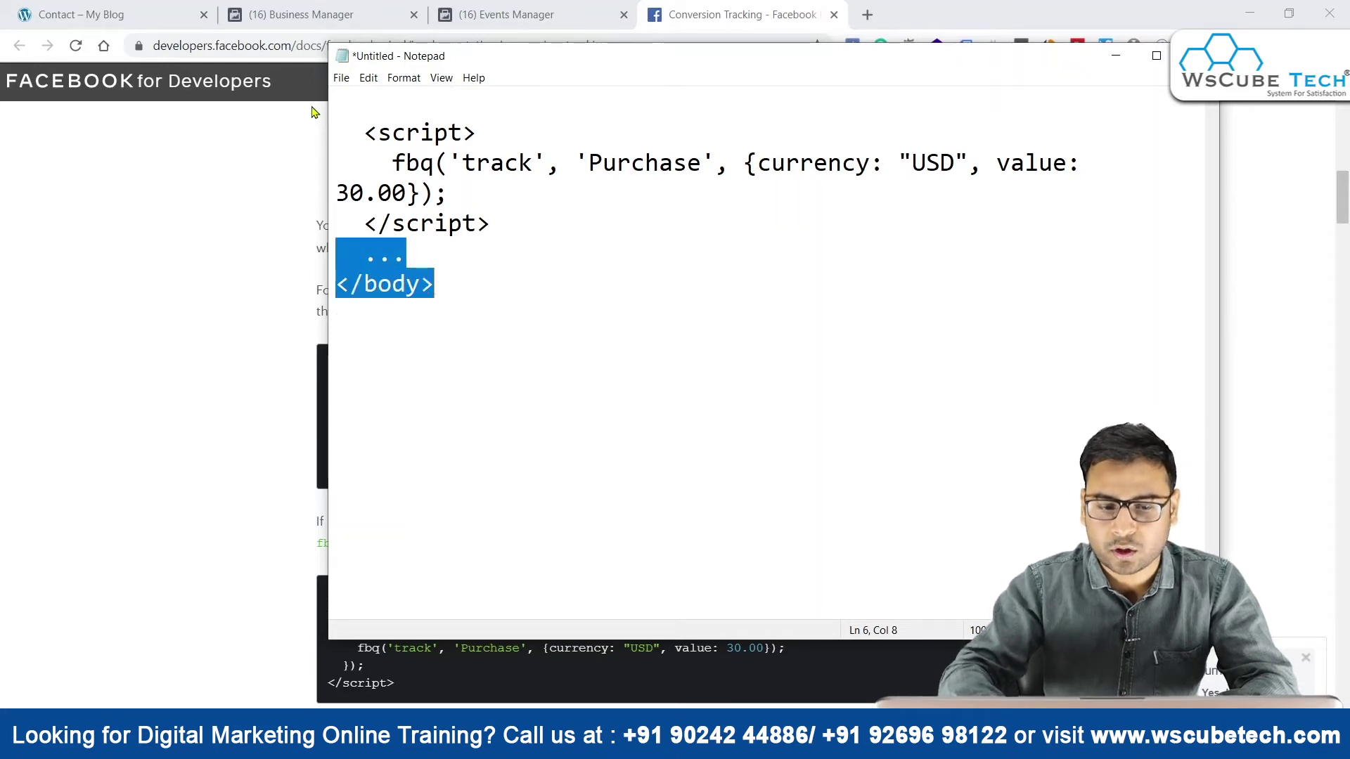
key(Delete)
Step: Replace the Purchase event and its currency and value parameters with Lead, leaving fbq('track', 'Lead'); inside the script
click(581, 154)
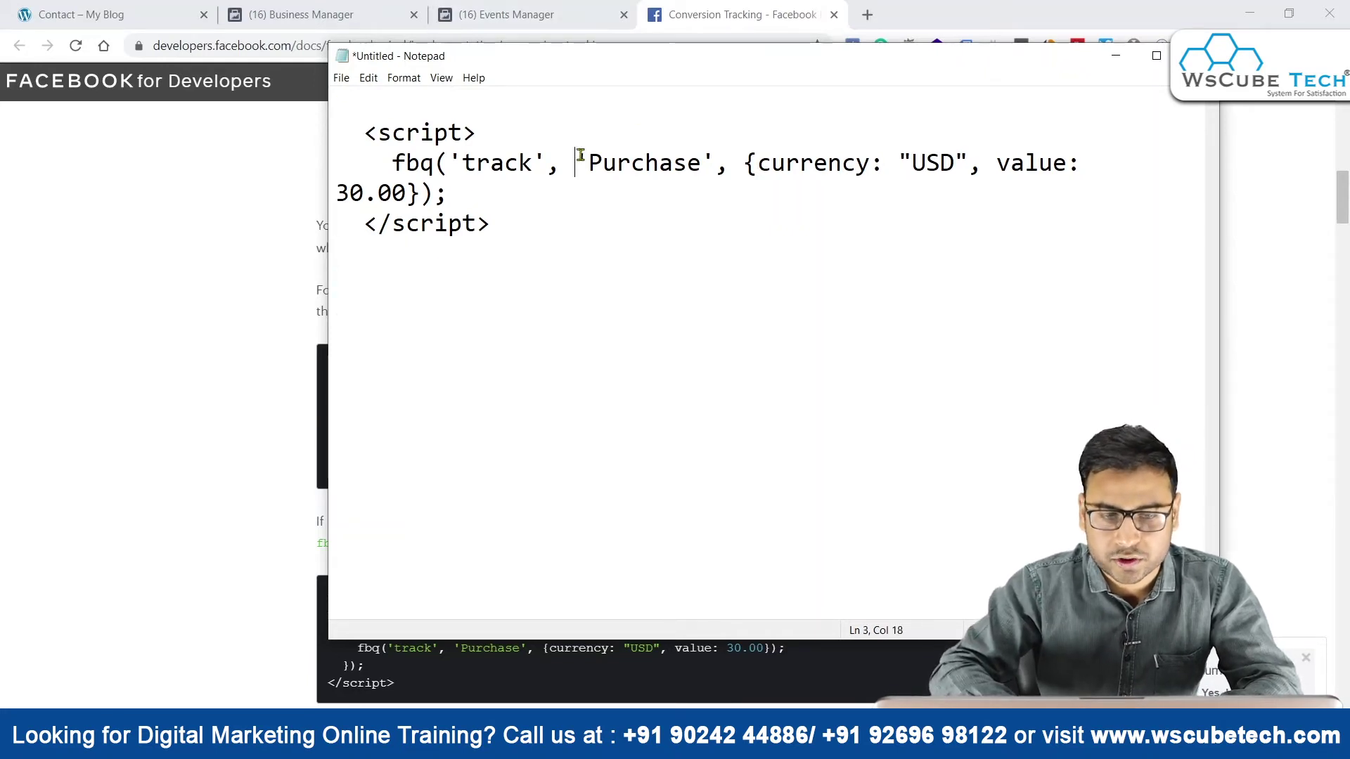
drag(593, 158, 1124, 162)
text(Lead)
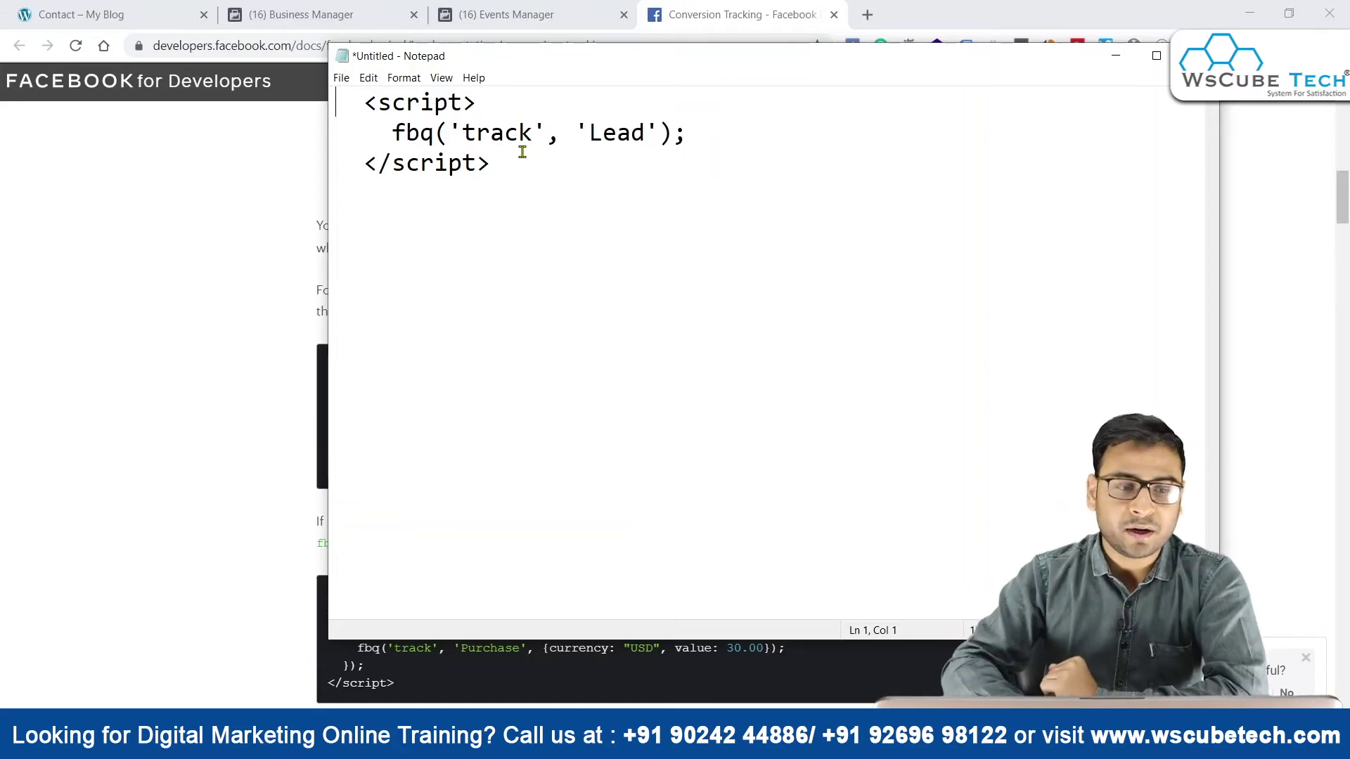
Step: Switch to the website's Contact page and look at its full web address
click(81, 14)
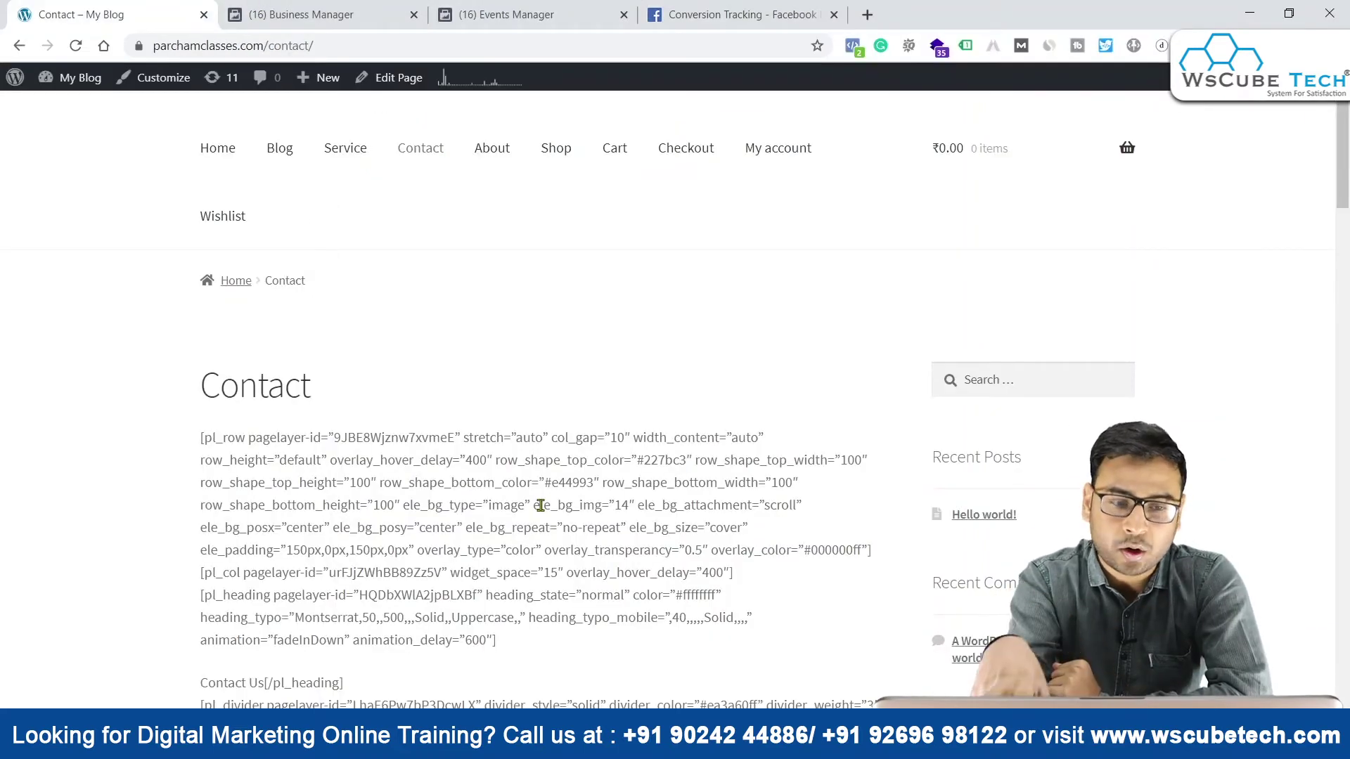
click(208, 52)
click(378, 45)
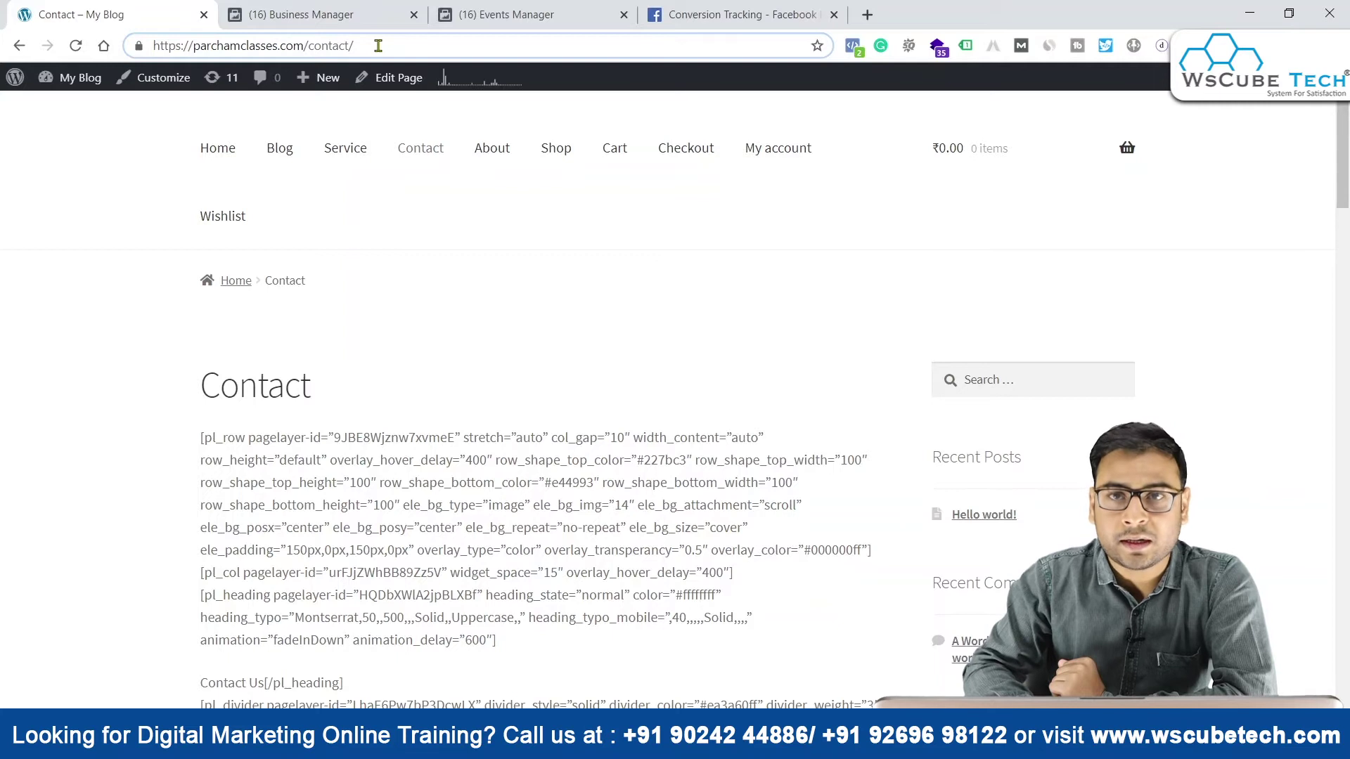
Step: Return to Events Manager, close the dialog for connecting website activity and view the PageView event's details
click(507, 14)
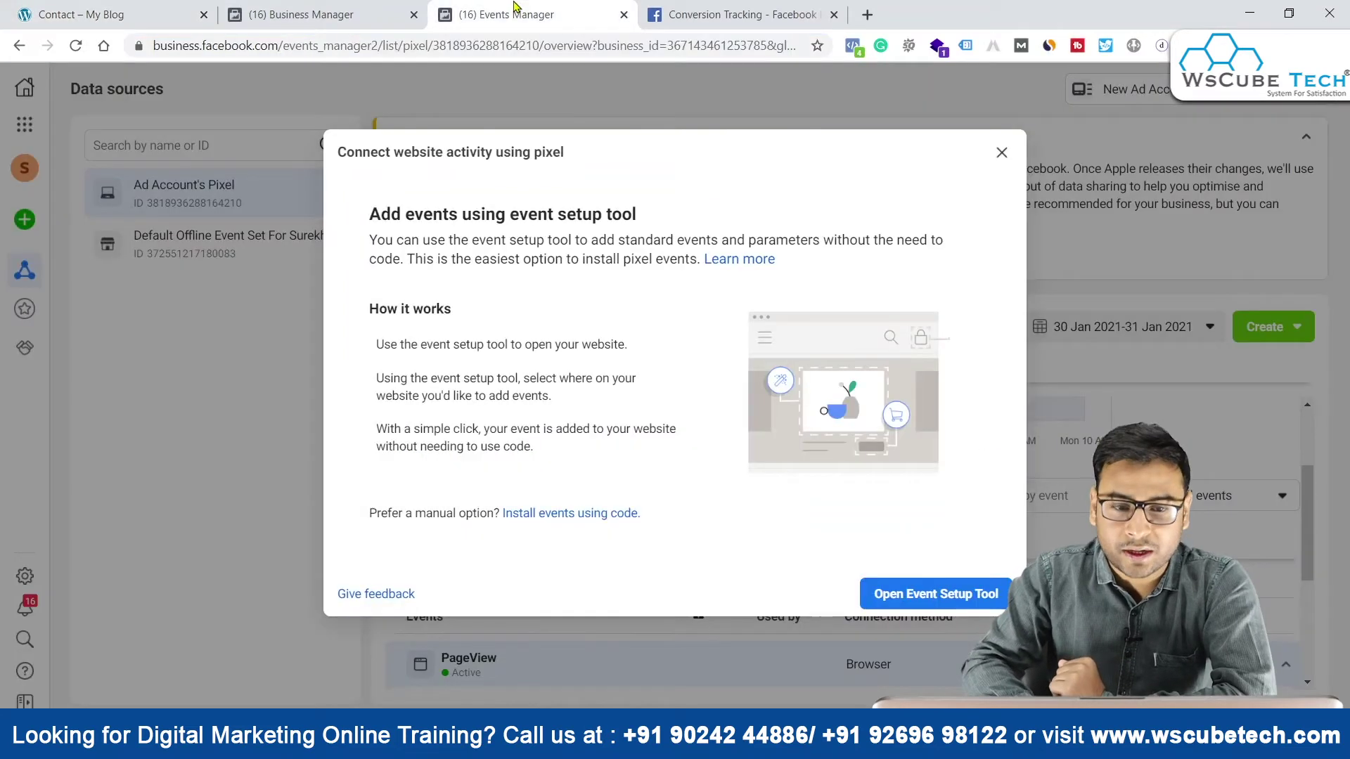
click(308, 8)
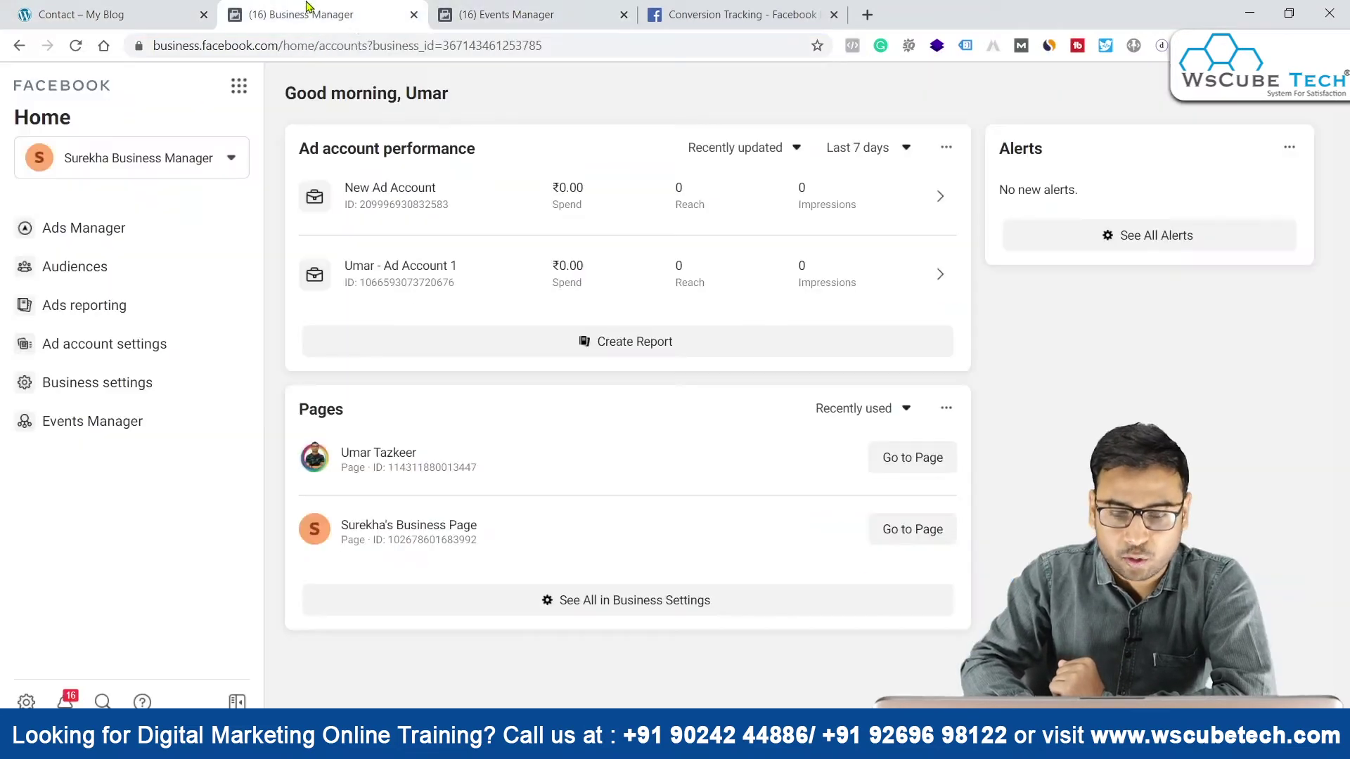
click(524, 14)
click(1002, 152)
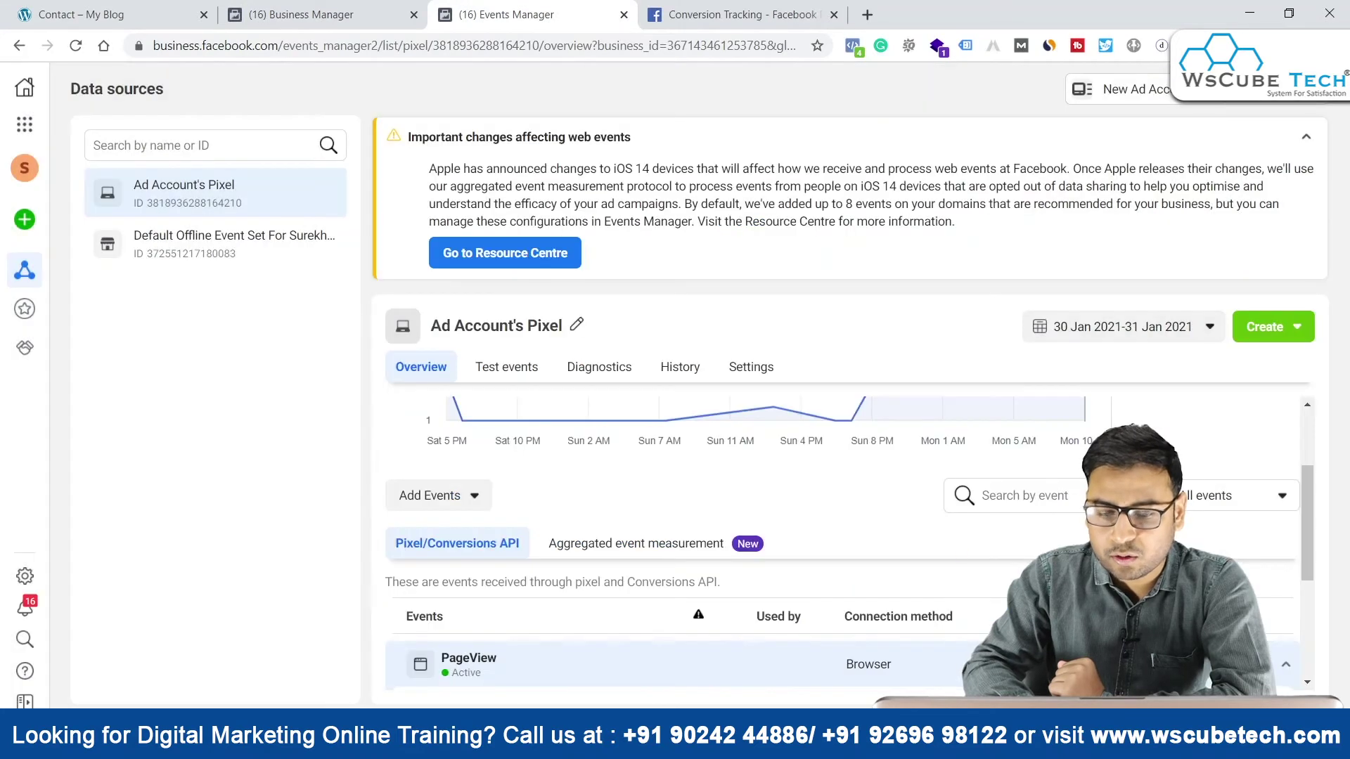
scroll(577, 436, down, 3)
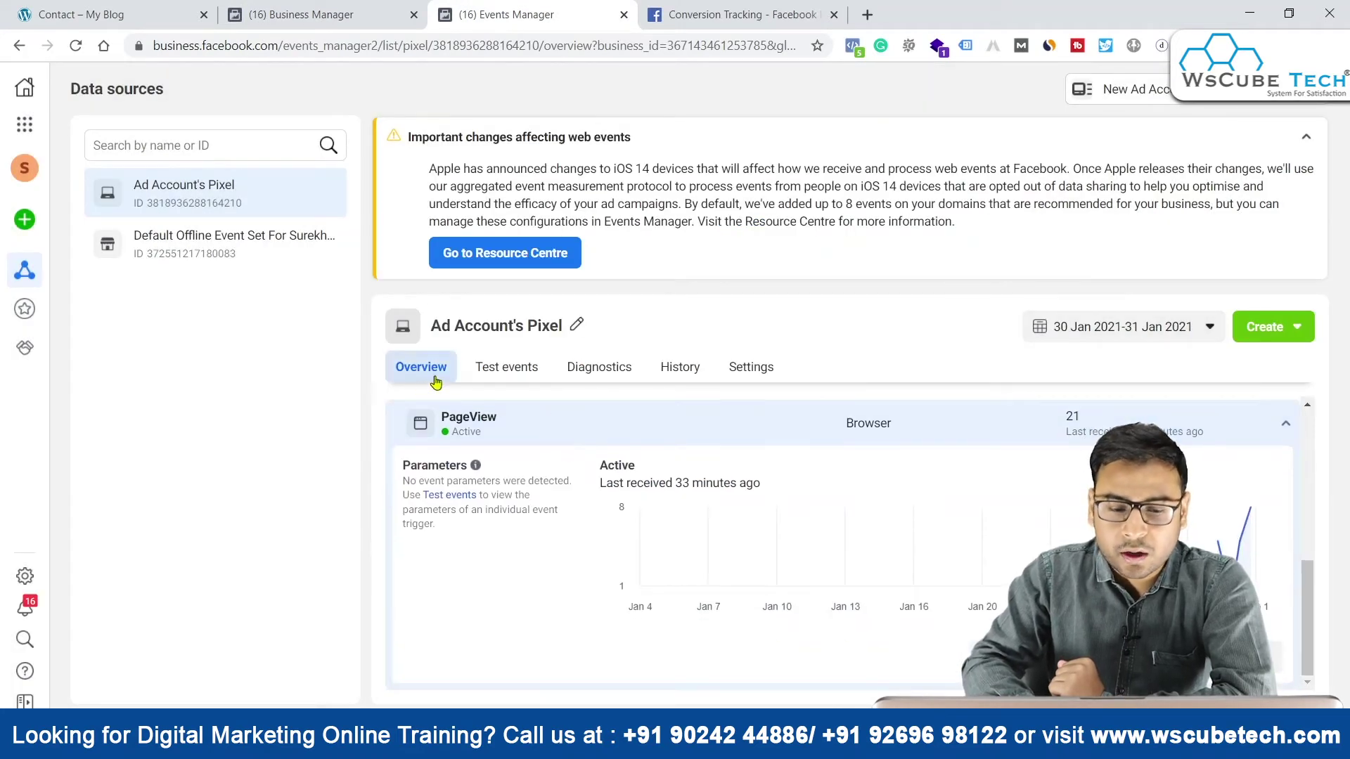